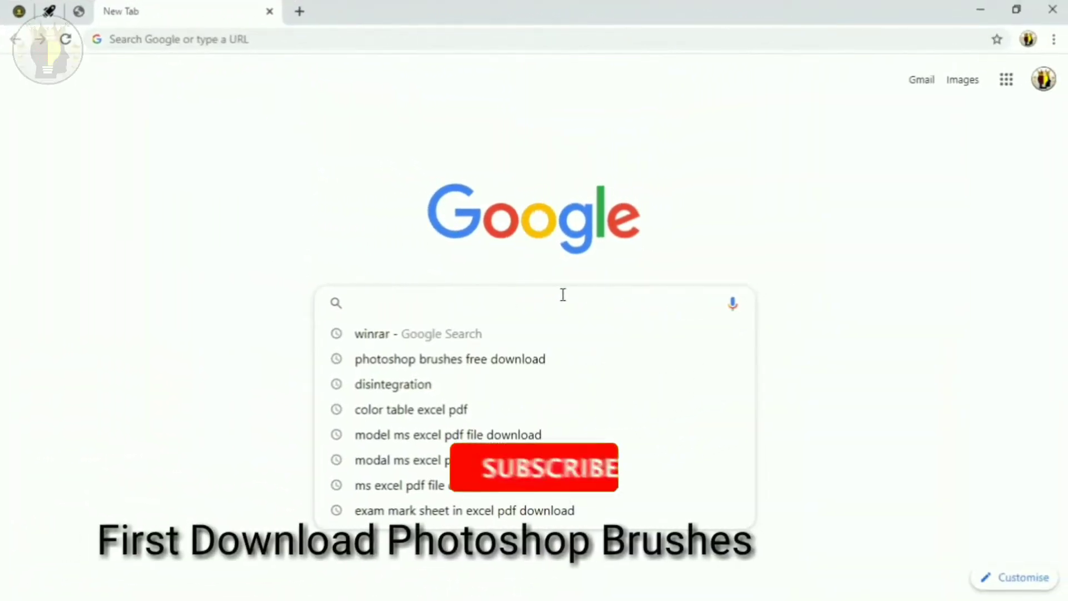
Search Google for 'photoshop brushes free download' and open the Brusheezy result.
left_click(506, 361)
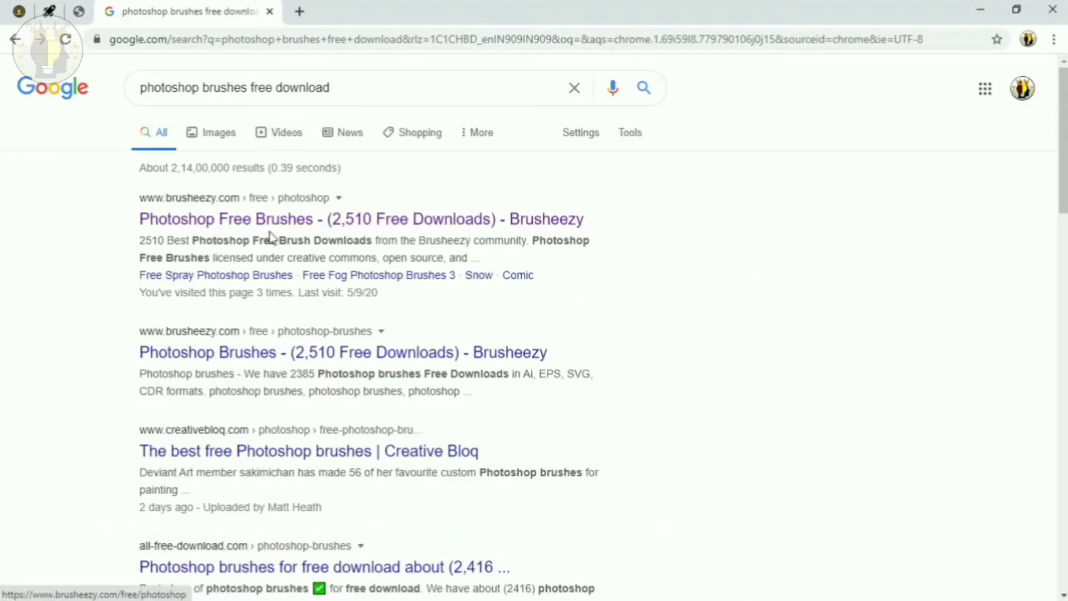
left_click(316, 220)
Open Brusheezy's free Photoshop brushes page and scroll down to the Spray Paint tile.
left_click(319, 220)
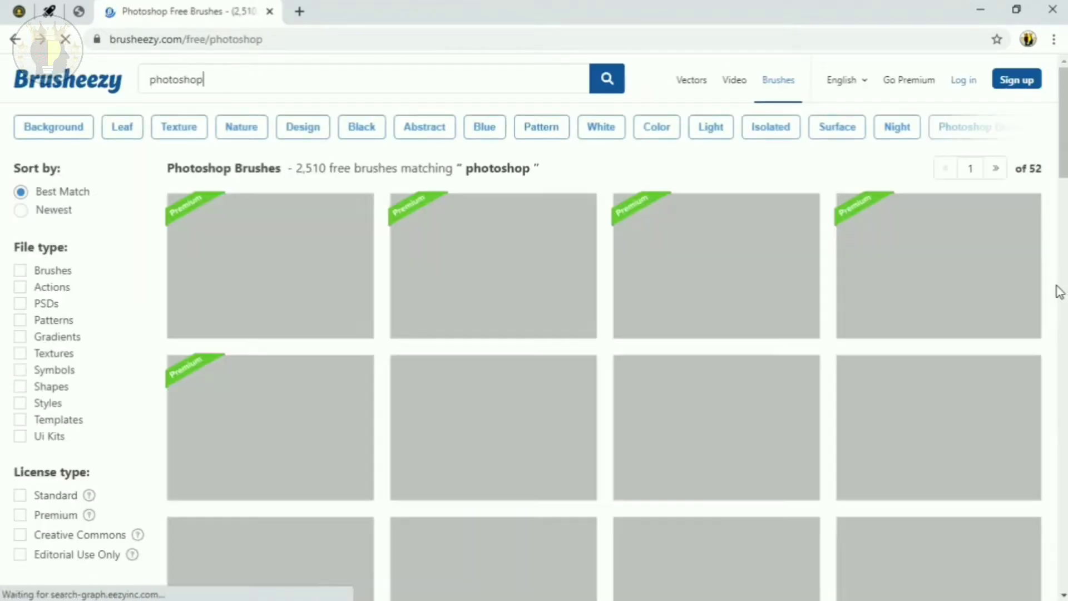
scroll(1066, 142, "down", 2)
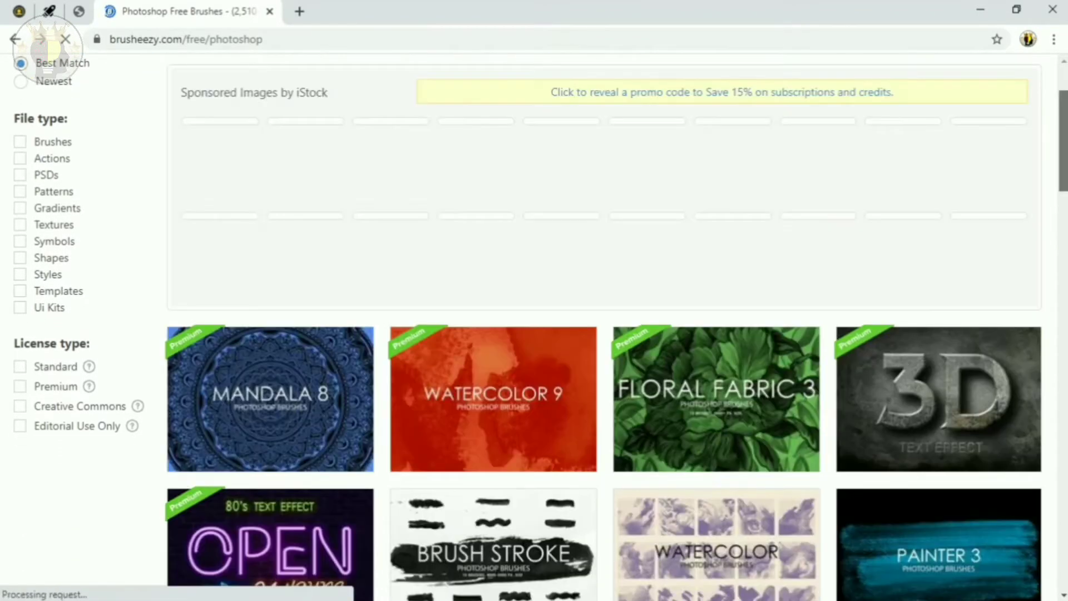
scroll(1066, 142, "down", 3)
scroll(534, 373, "down", 1)
scroll(534, 372, "down", 1)
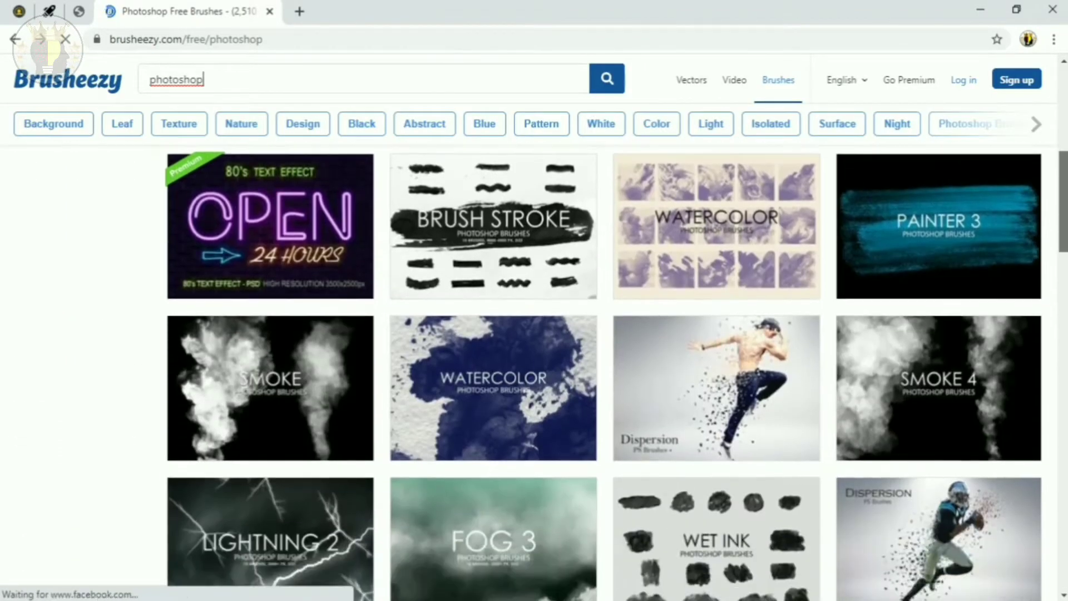
scroll(535, 373, "down", 2)
scroll(534, 373, "down", 3)
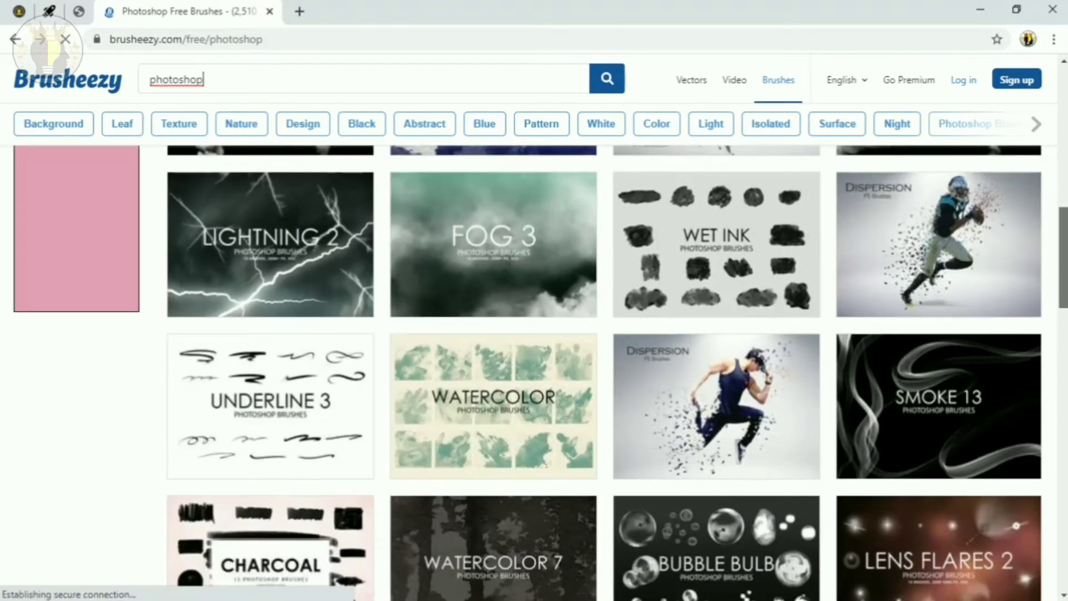
scroll(534, 372, "down", 3)
scroll(534, 373, "down", 1)
scroll(534, 373, "down", 3)
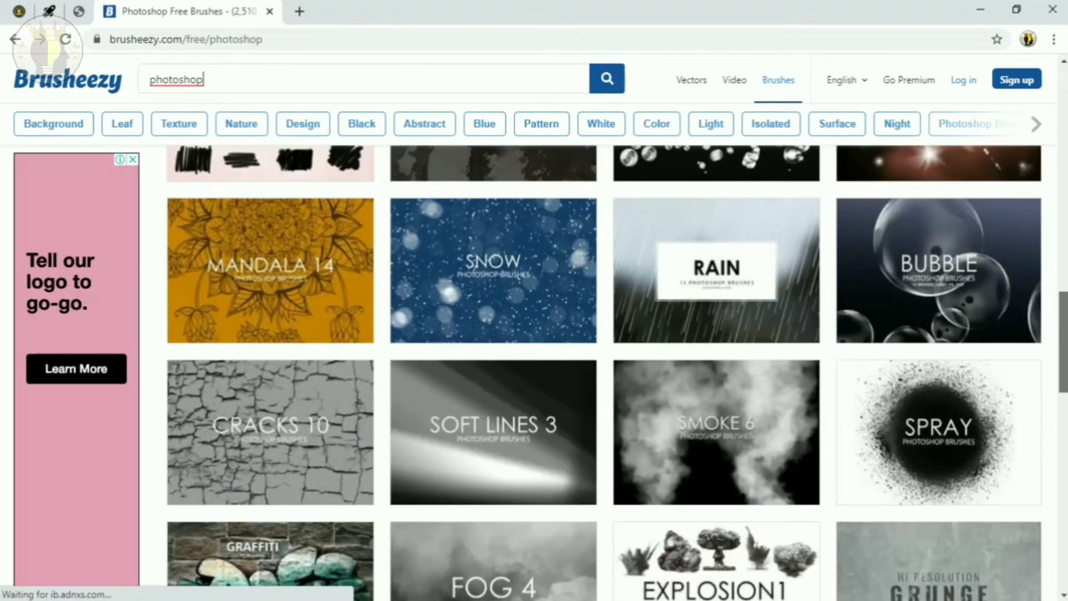
scroll(534, 373, "down", 3)
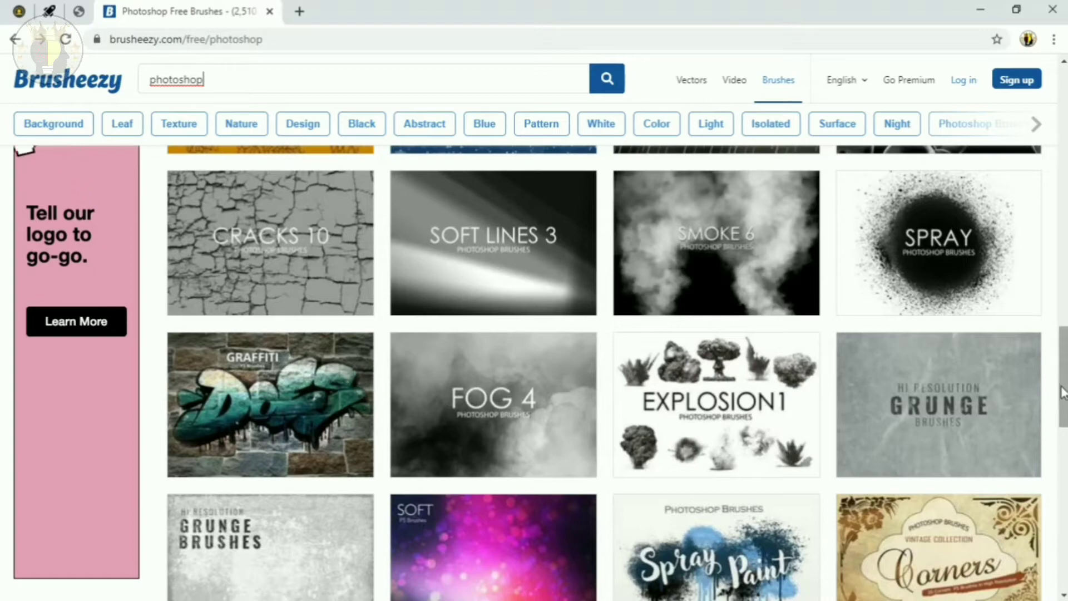
scroll(534, 372, "down", 3)
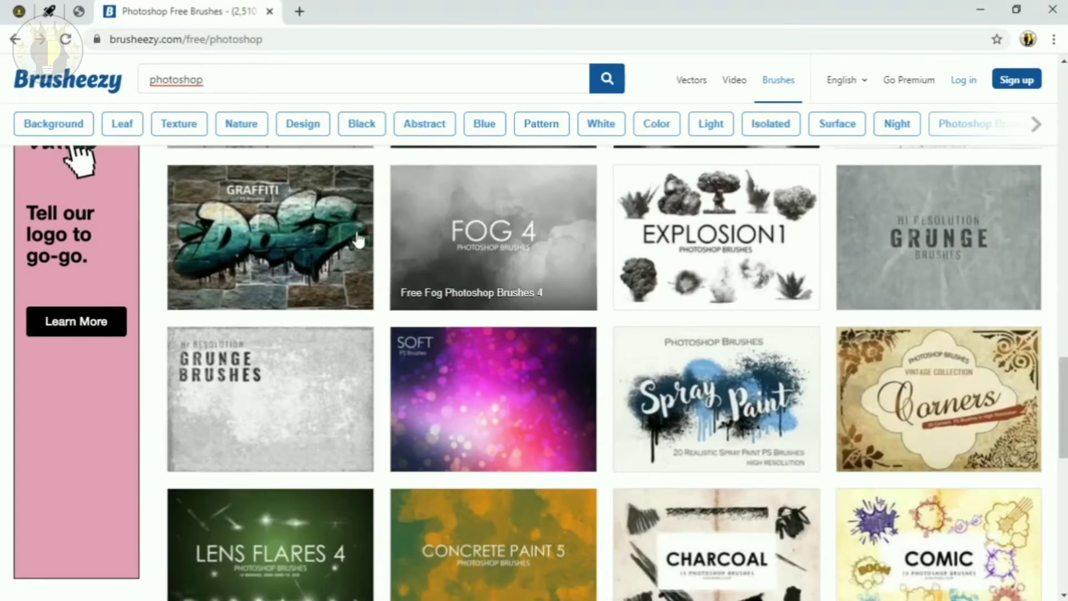
Download the 20 Spray Paint PS Brushes zip, dismissing the sign-up and countdown windows.
left_click(700, 405)
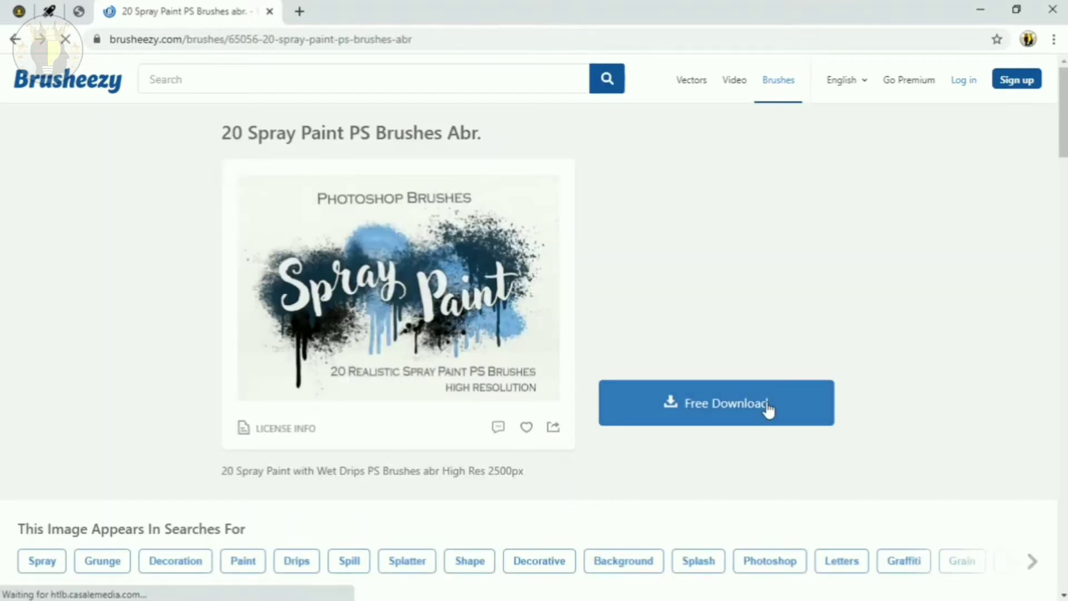
left_click(673, 403)
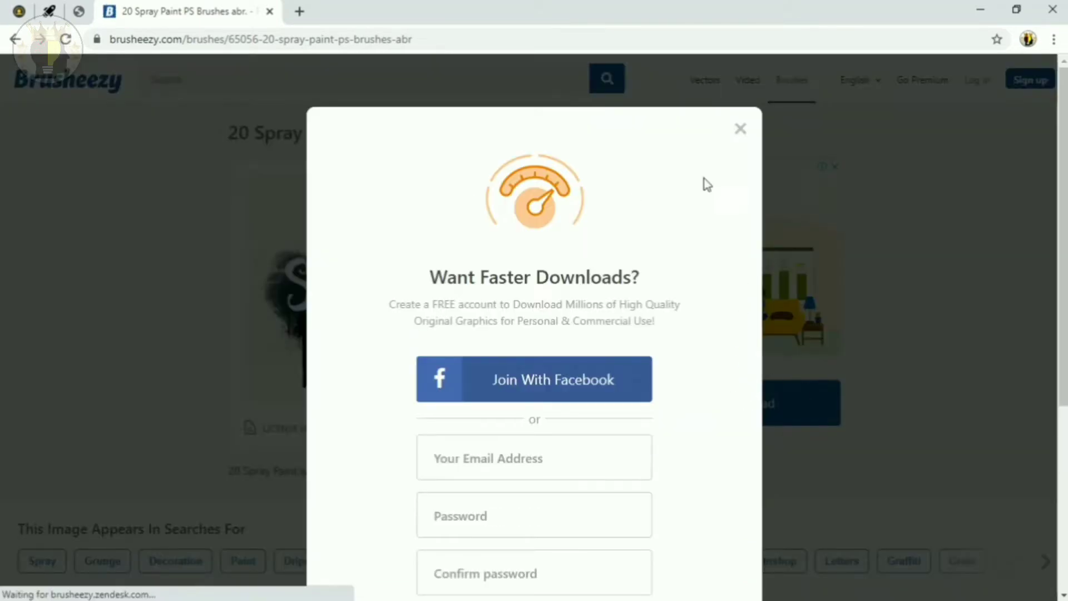
left_click(740, 129)
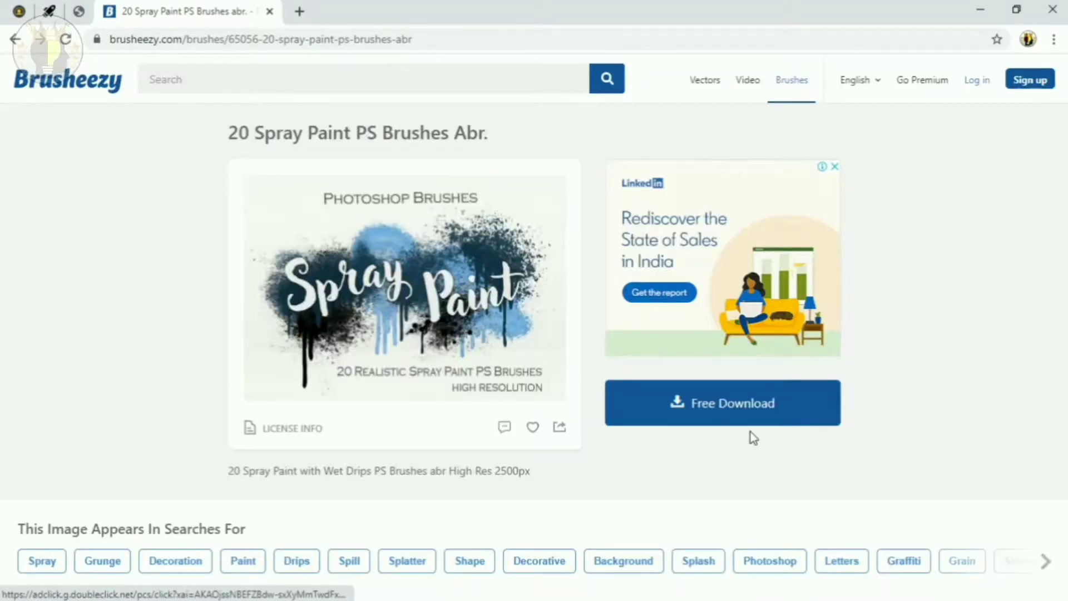
left_click(772, 411)
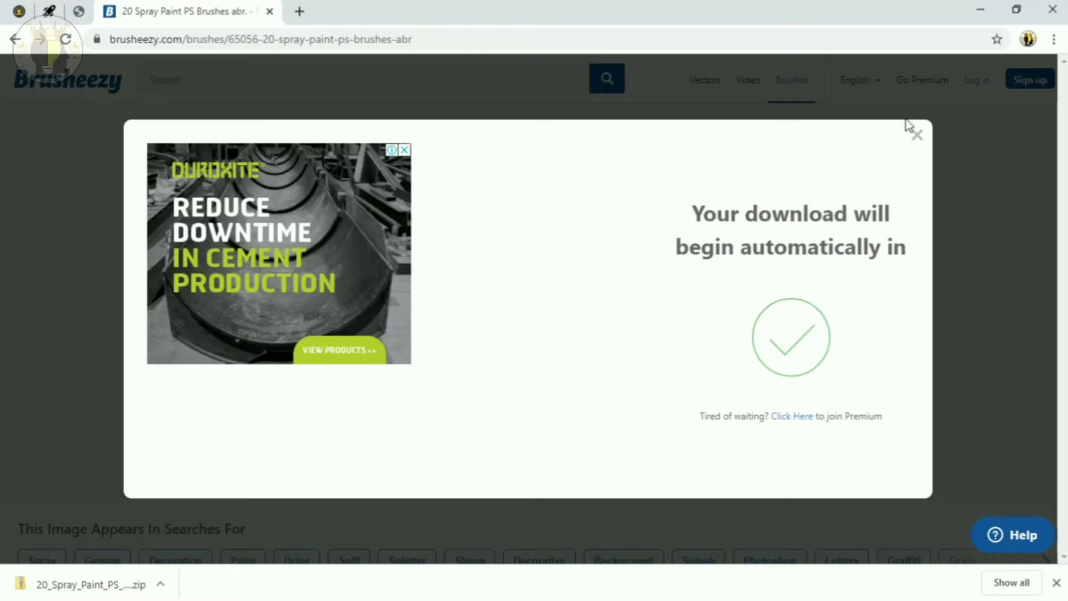
left_click(916, 138)
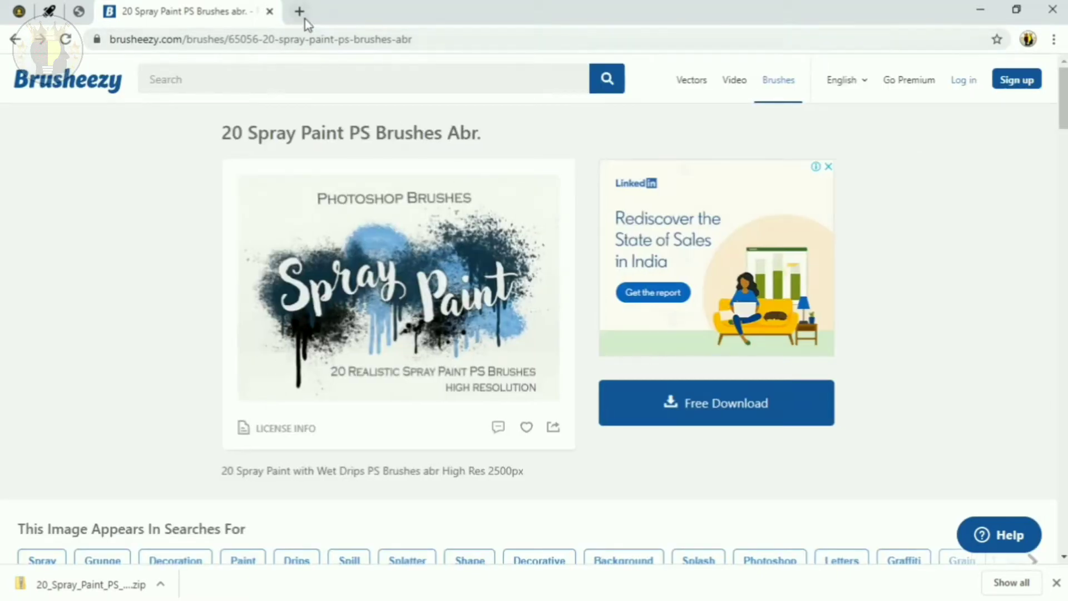
Search Google for WINRAR in a new browser tab.
key("ctrl+t")
left_click(417, 307)
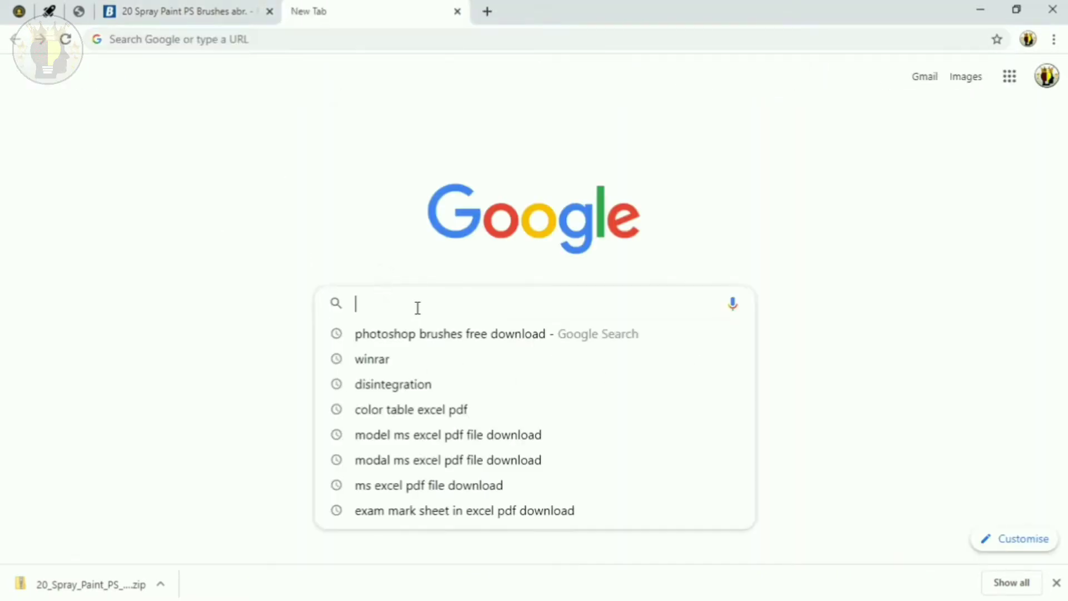
type("WINRAR")
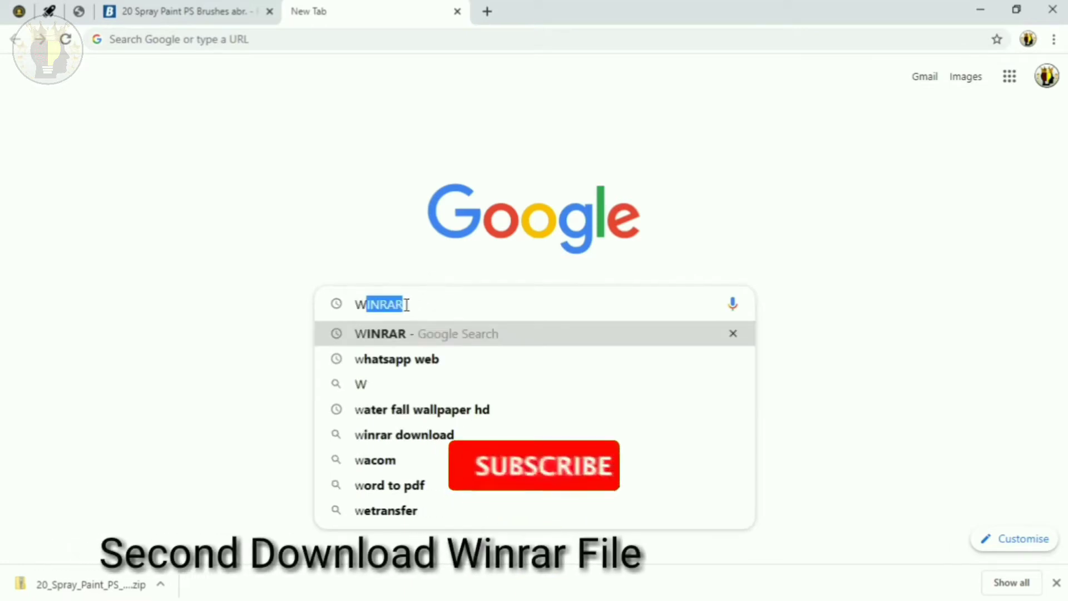
key("Right")
key("Return")
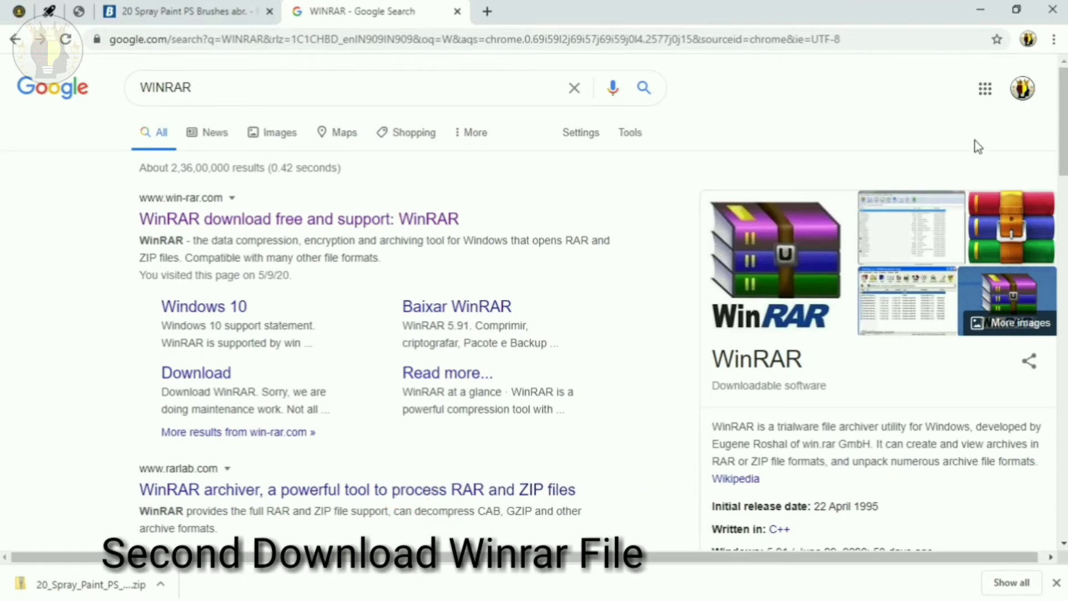
left_click_drag(1062, 120, 1063, 148)
scroll(534, 304, "up", 1)
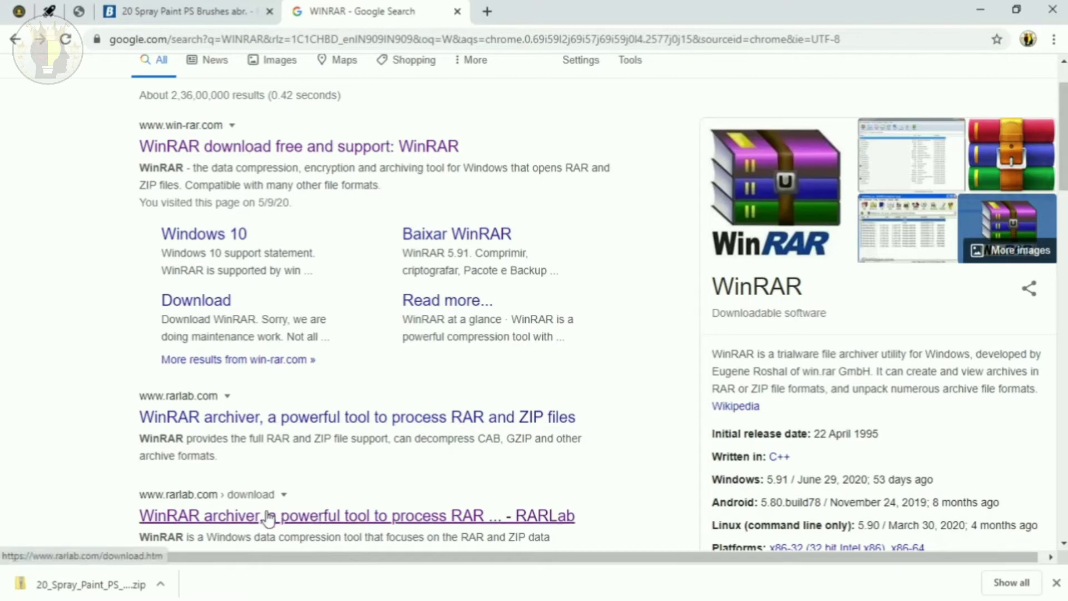
Download the WinRAR x64 5.91 installer from RARLAB and install it with default options.
left_click(201, 517)
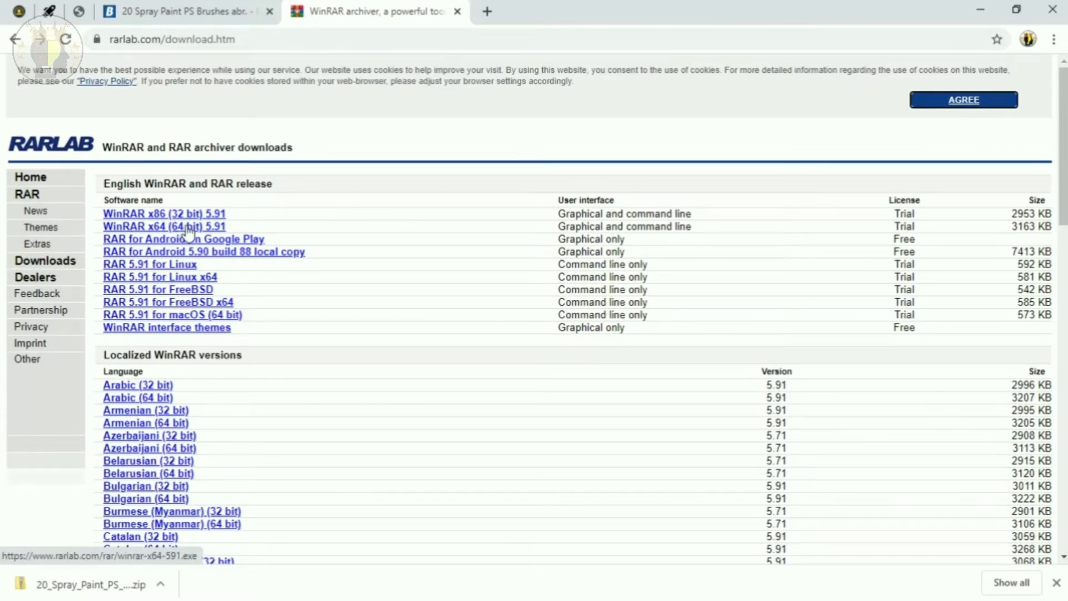
left_click(159, 227)
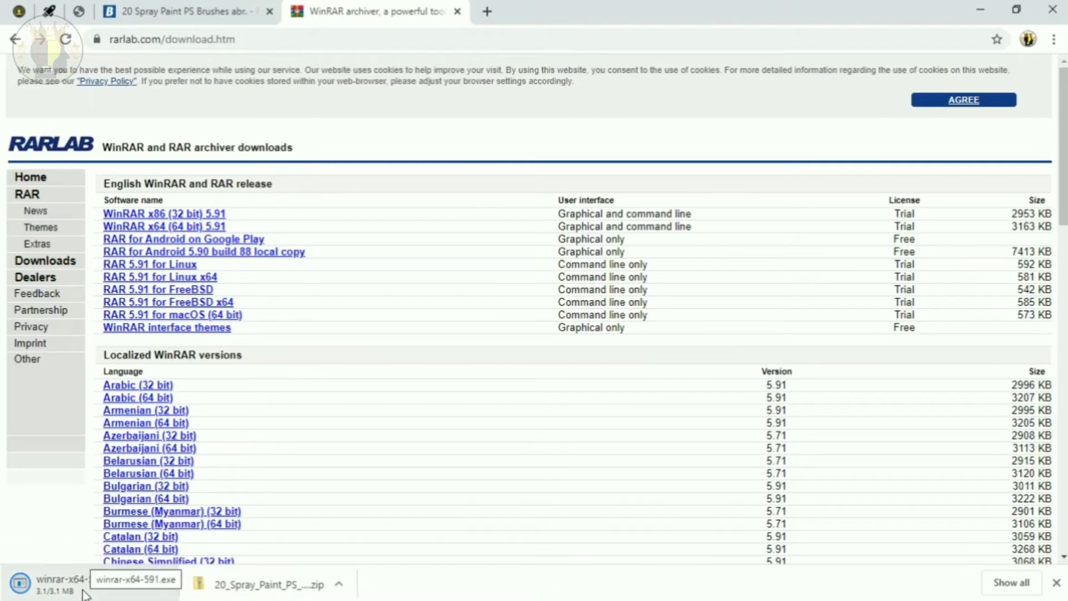
left_click(56, 584)
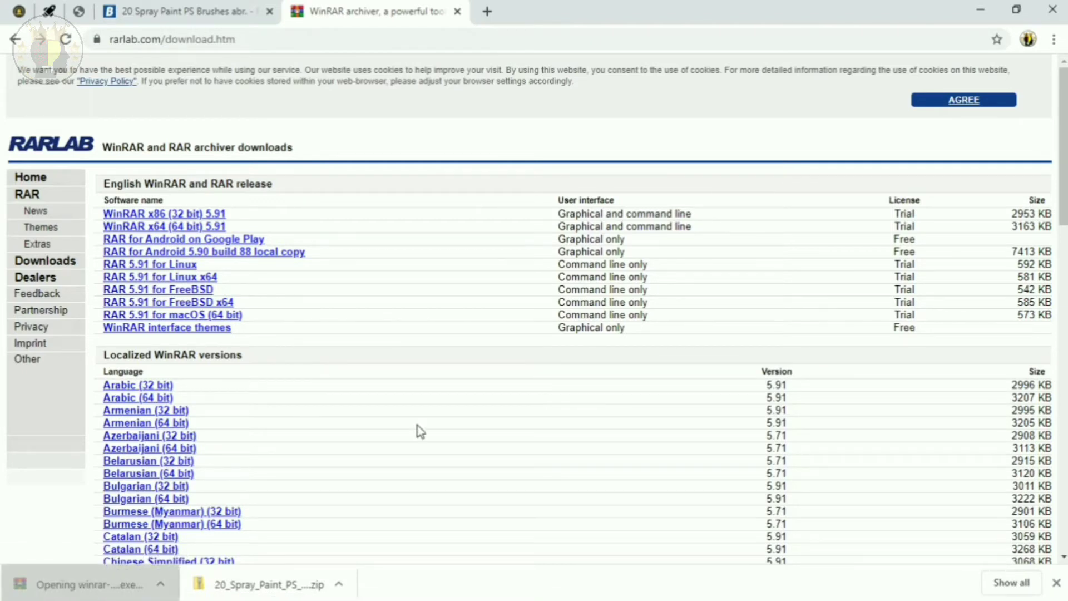
left_click(480, 466)
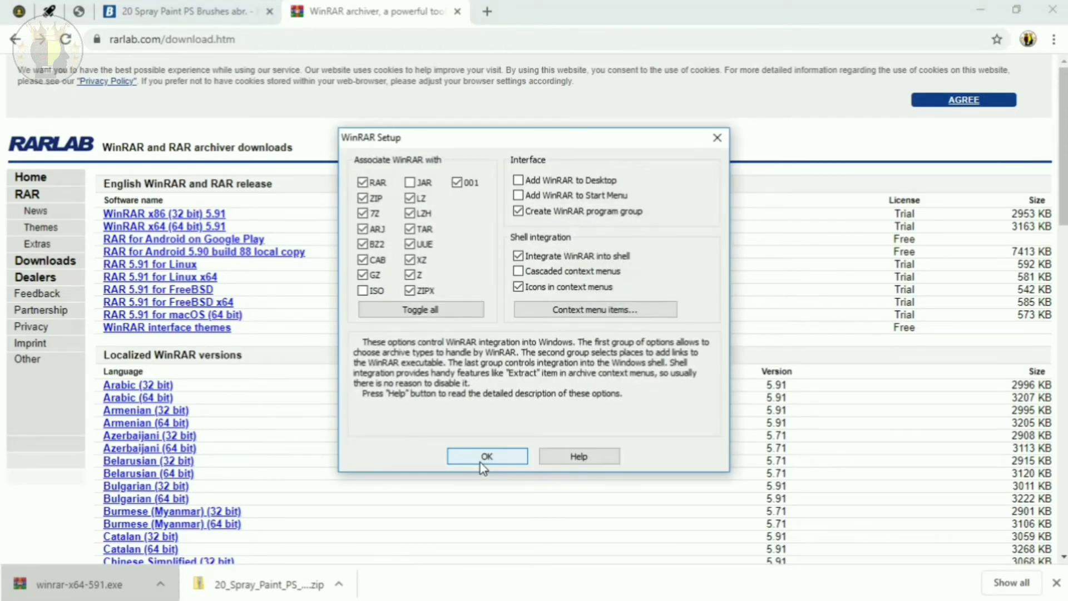
left_click(480, 463)
left_click(494, 450)
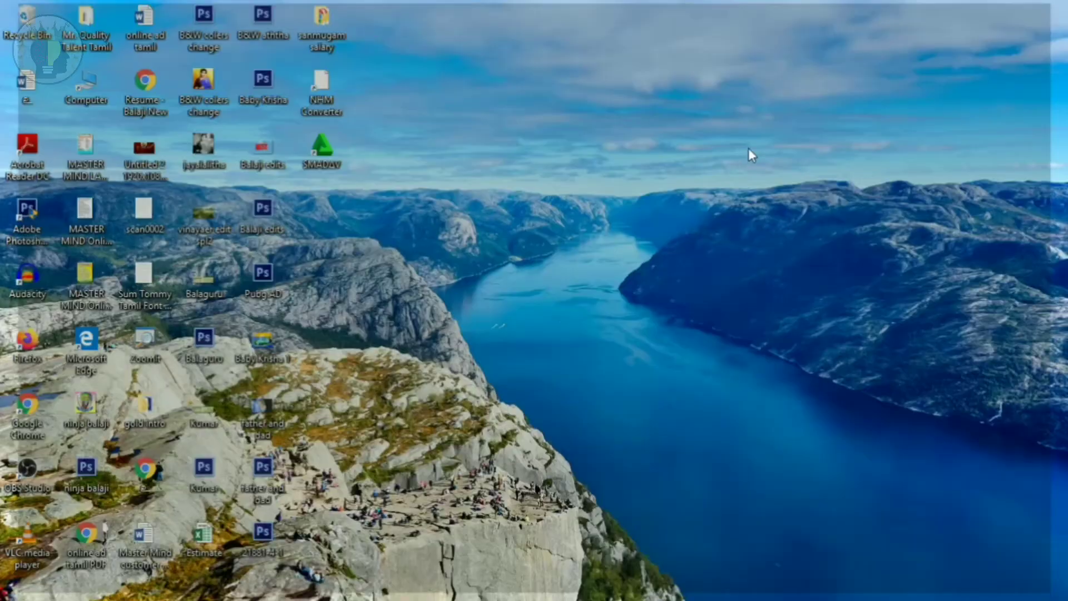
Extract the spray paint brushes zip in Downloads into its own folder.
right_click(751, 134)
left_click(776, 181)
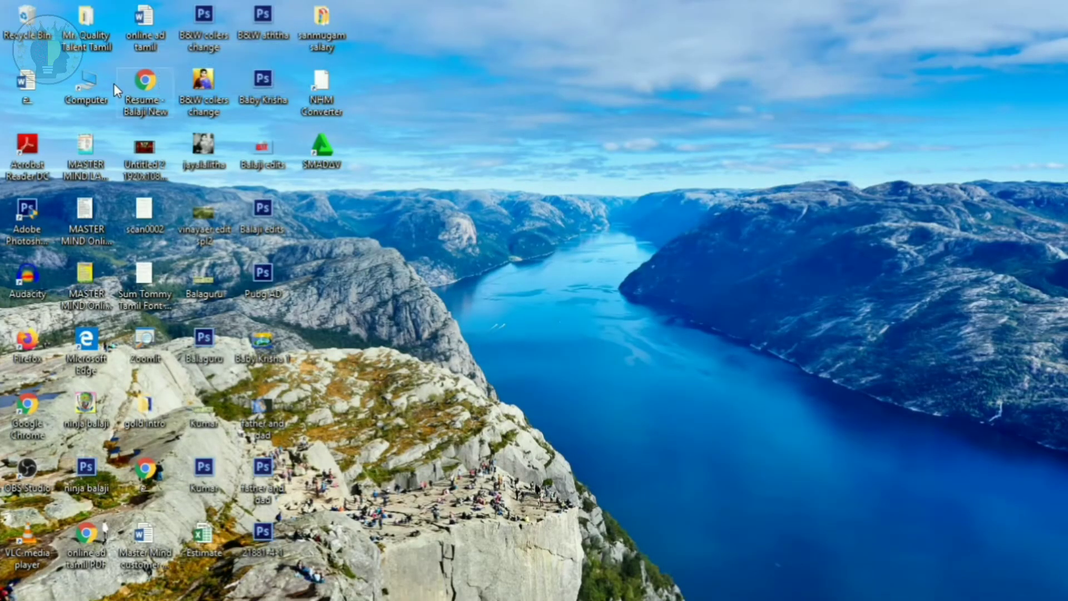
double_click(109, 80)
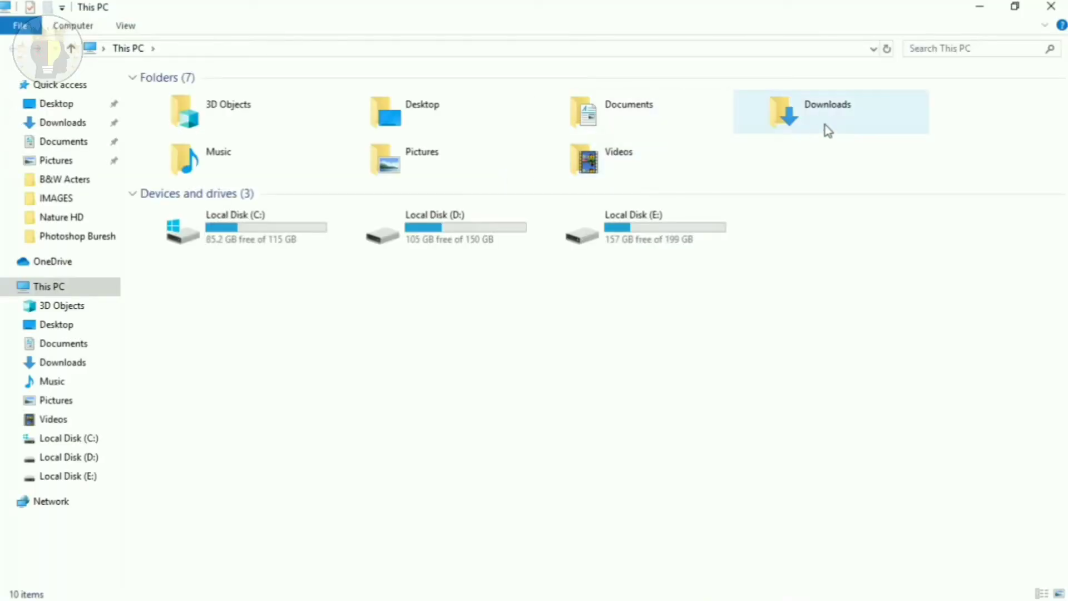
double_click(828, 130)
left_click(354, 165)
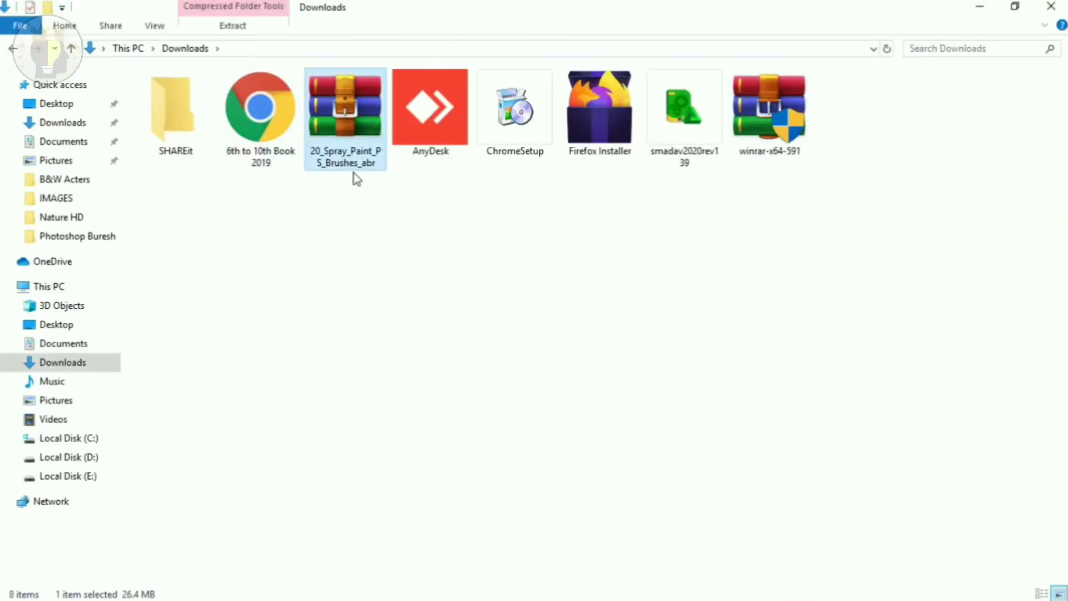
right_click(361, 117)
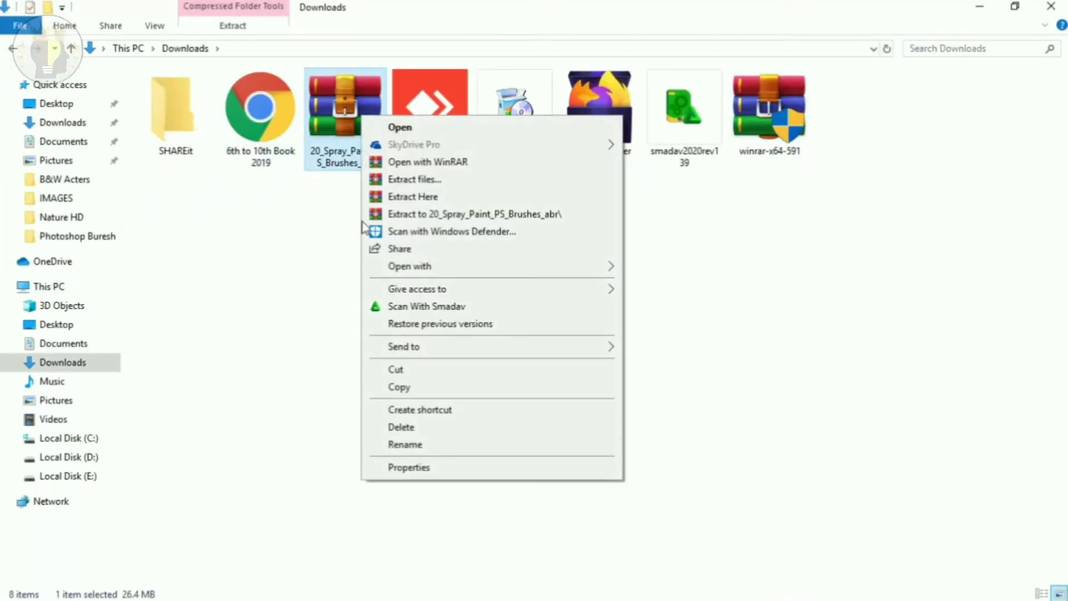
left_click(483, 197)
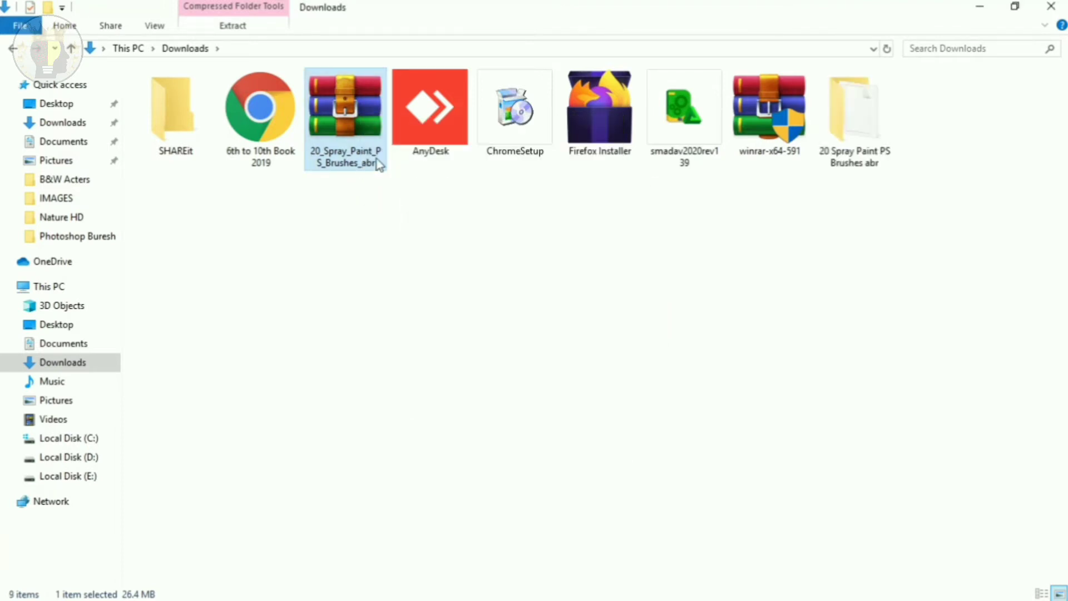
Open the extracted folder to find 20 Spray Paint Brushes.abr and refresh the view.
left_click(863, 135)
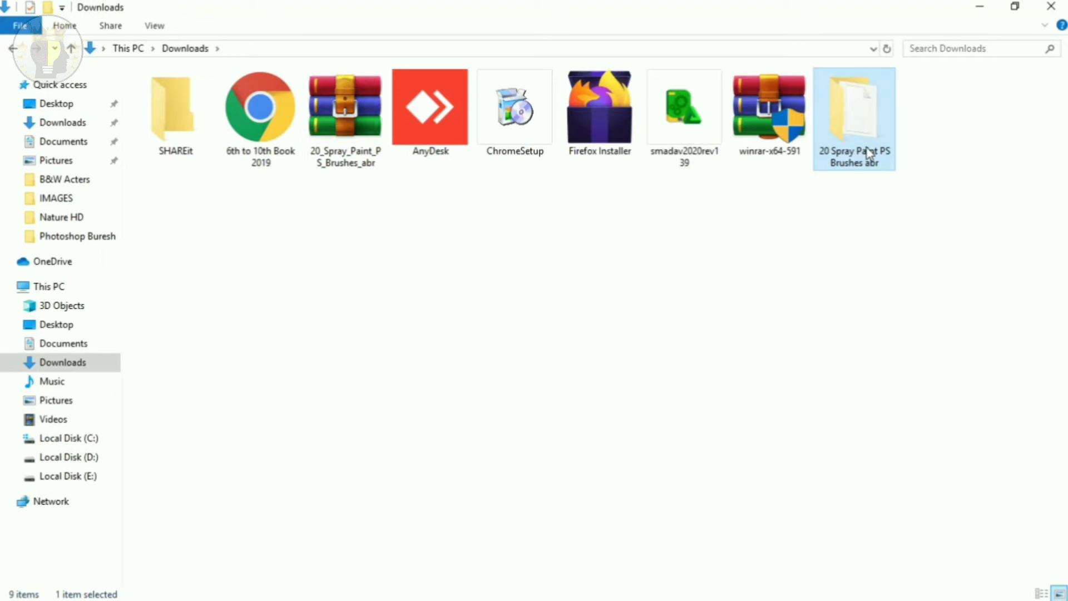
double_click(869, 153)
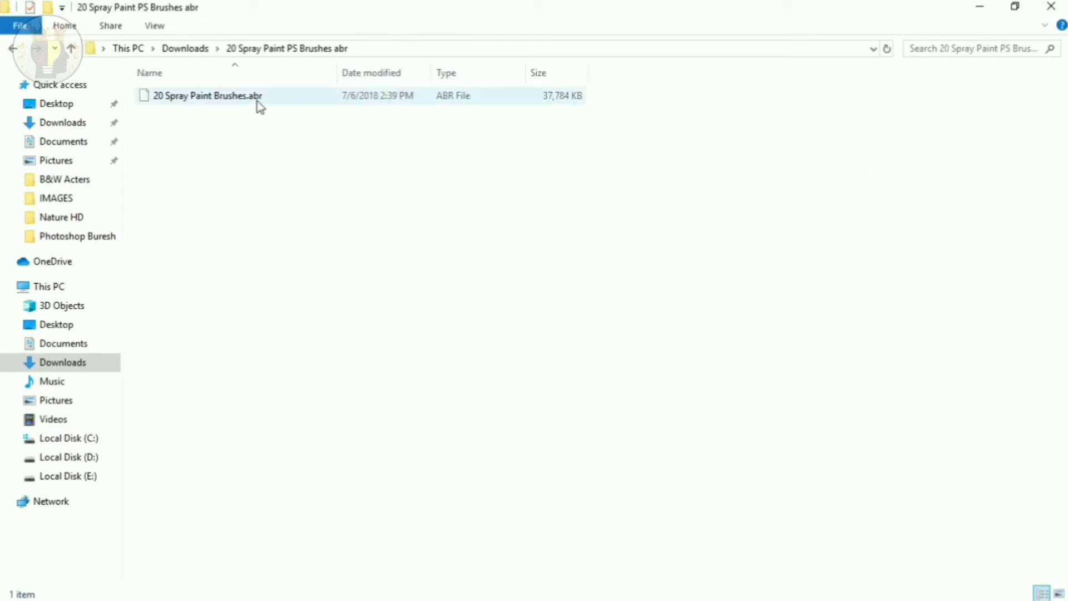
left_click(257, 101)
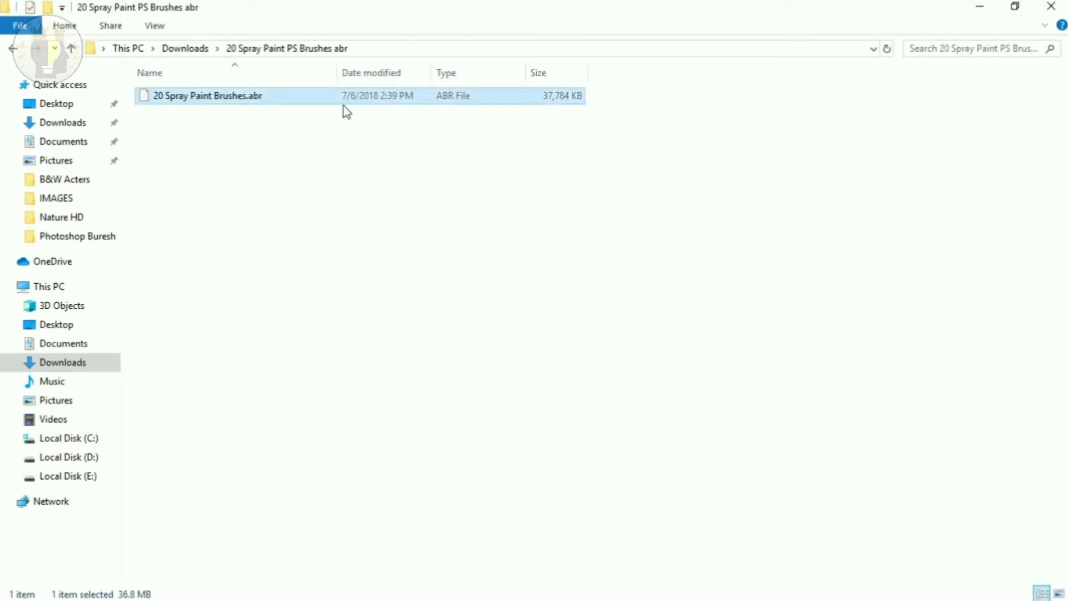
right_click(337, 143)
left_click(346, 203)
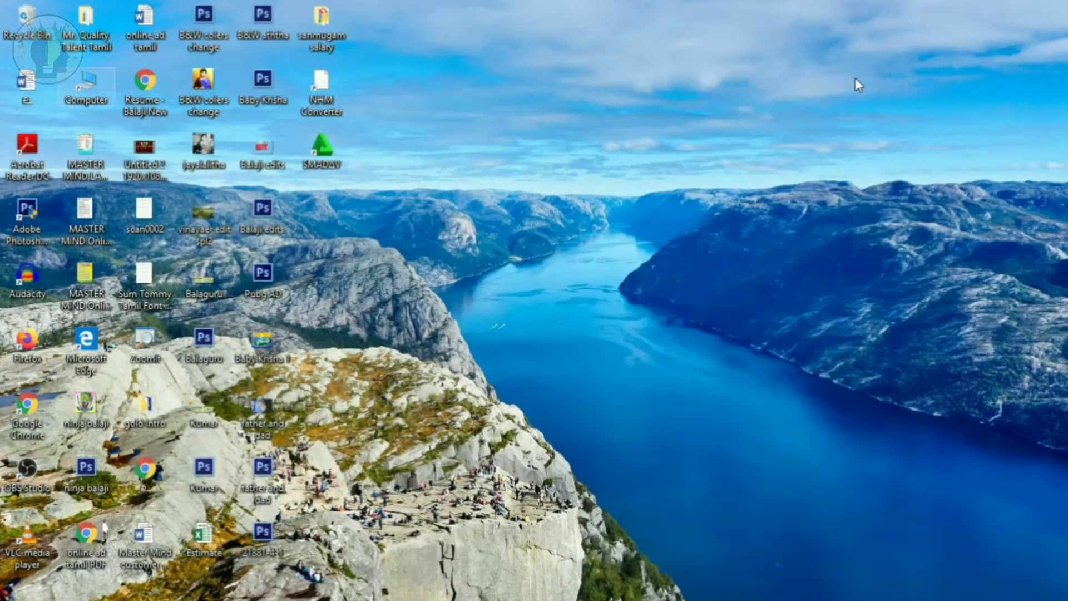
right_click(857, 79)
Open the brush Preset Manager from the Brush panel and start loading a brush file.
left_click(879, 126)
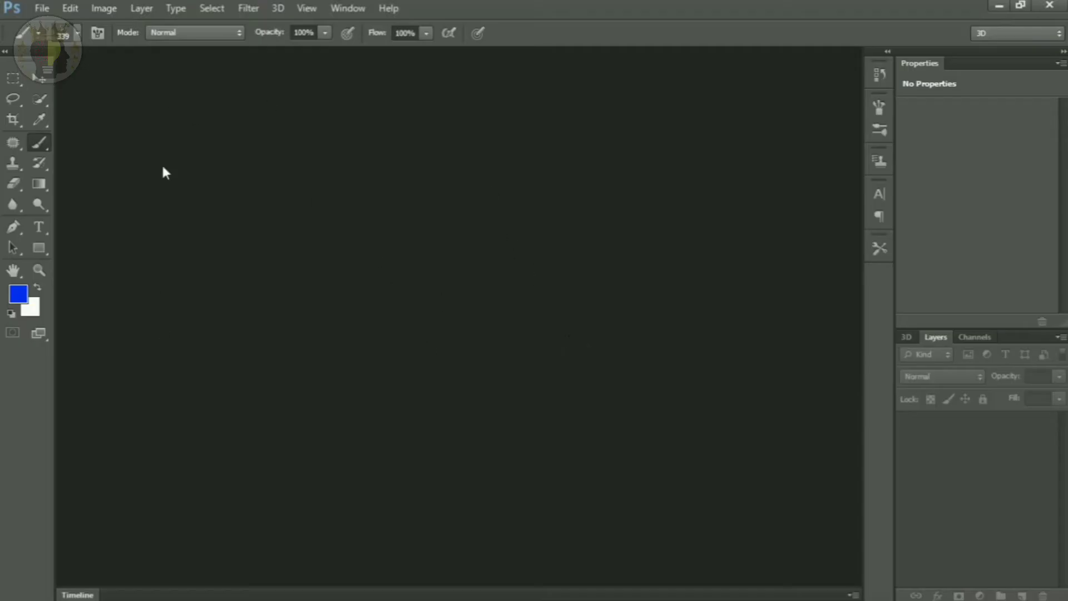
left_click(42, 7)
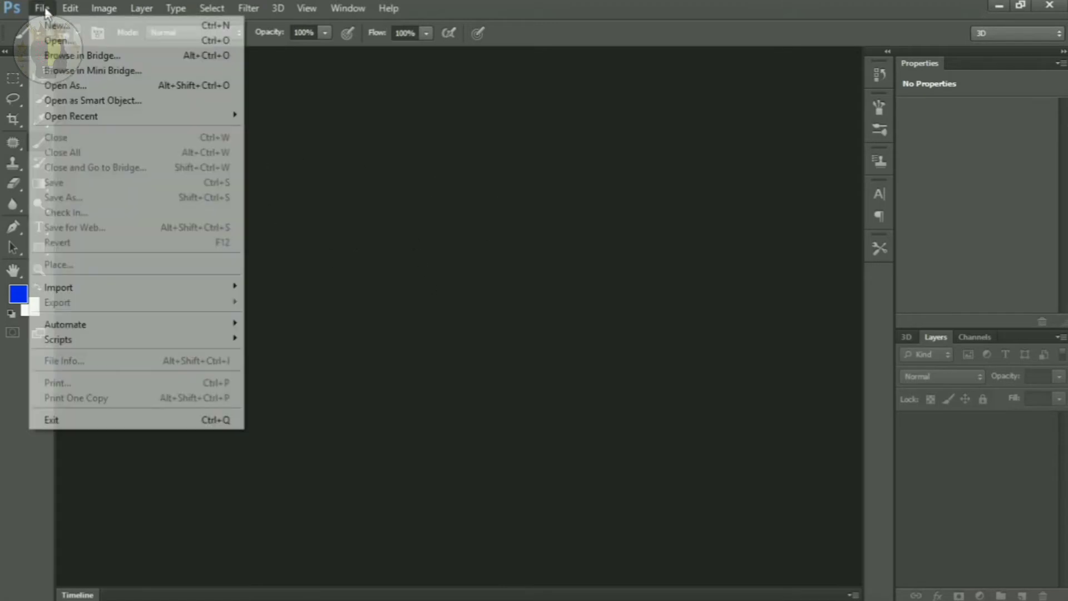
left_click(185, 116)
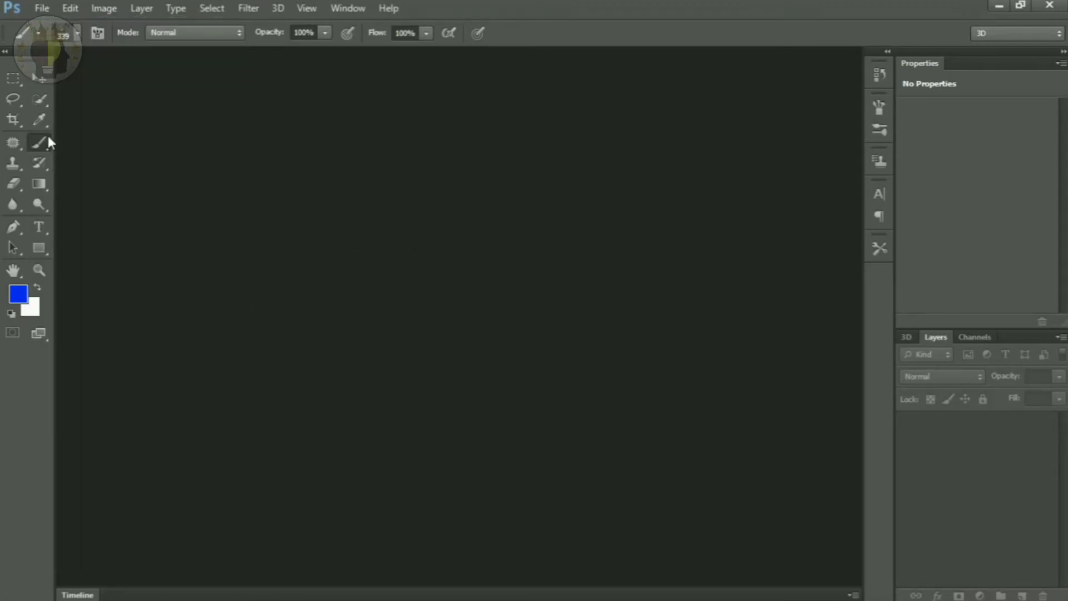
left_click(98, 34)
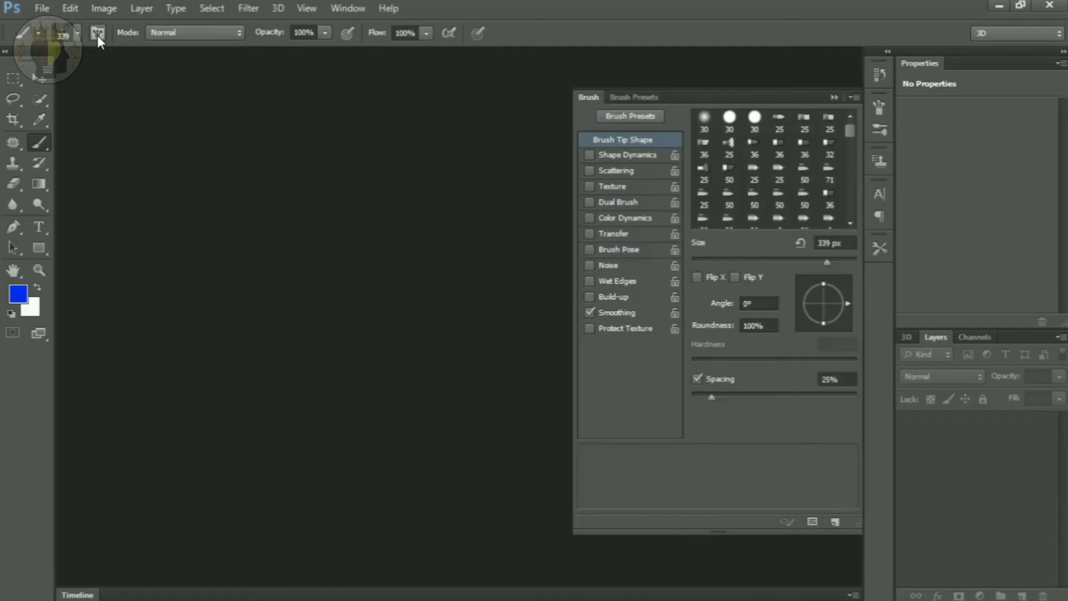
left_click(812, 523)
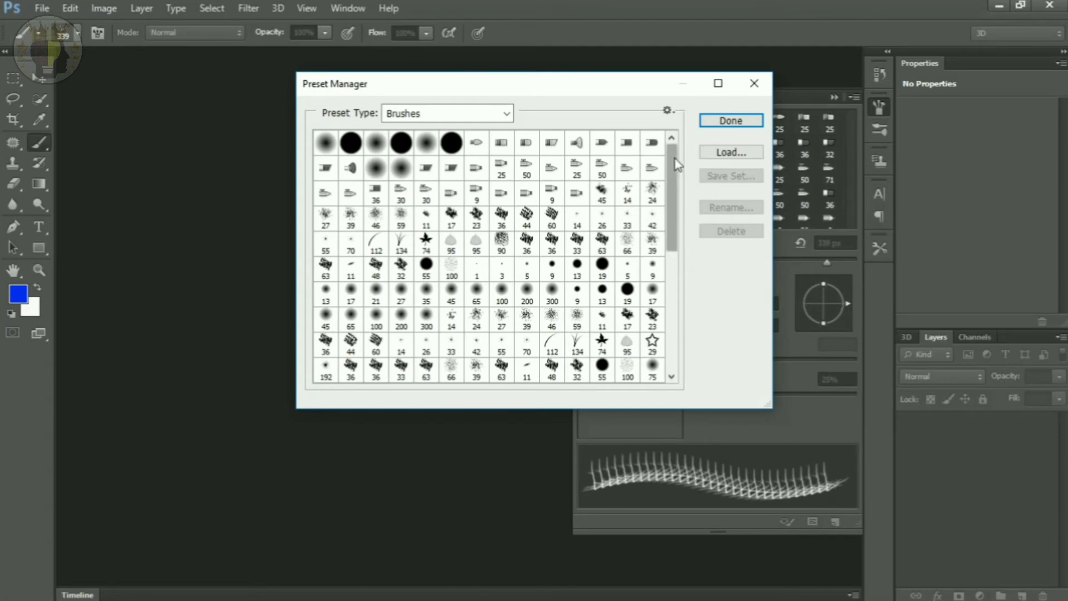
left_click_drag(675, 161, 684, 219)
scroll(680, 271, "down", 5)
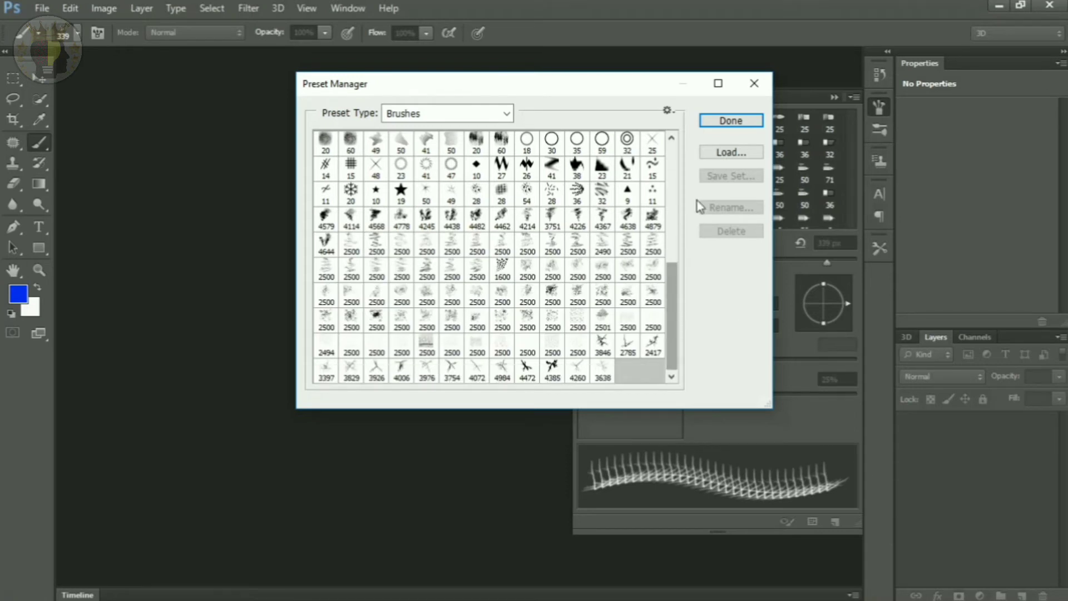
left_click(751, 151)
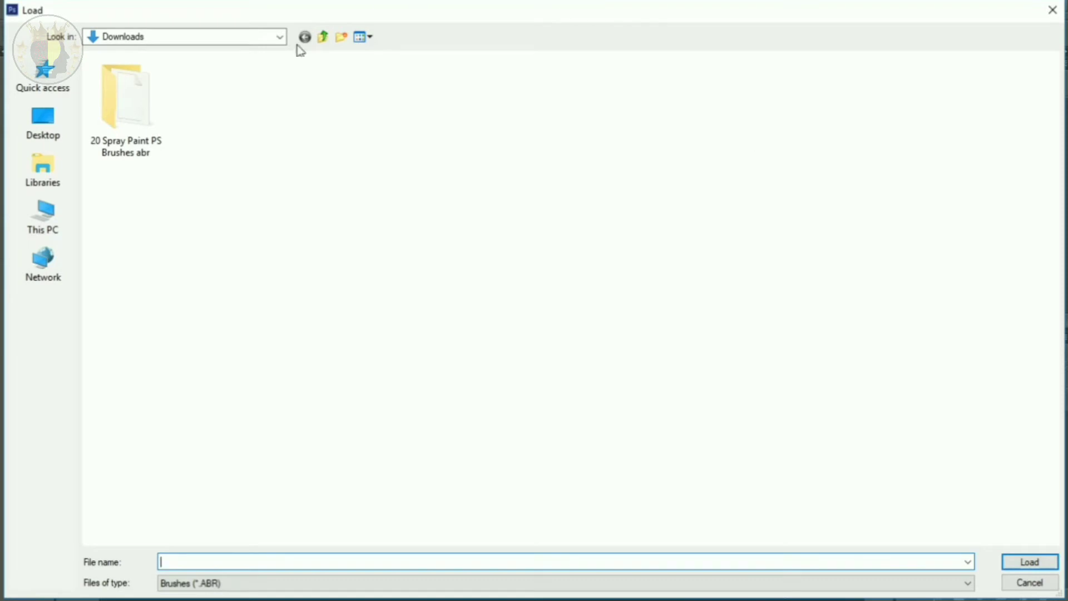
Load 20 Spray Paint Brushes.abr from the extracted folder in Downloads.
left_click(44, 228)
double_click(666, 90)
double_click(129, 109)
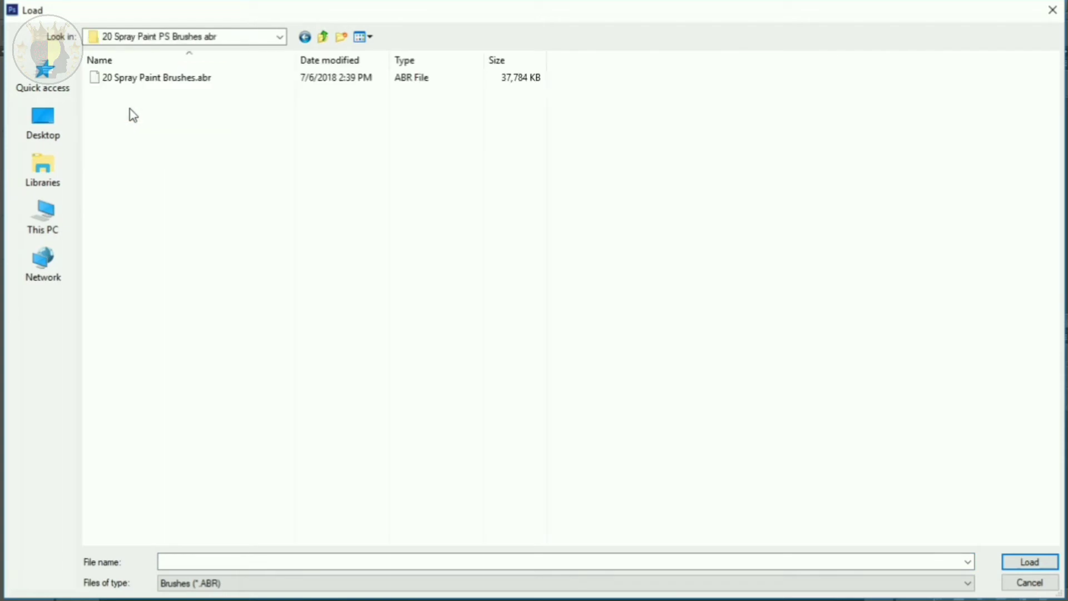
left_click(170, 79)
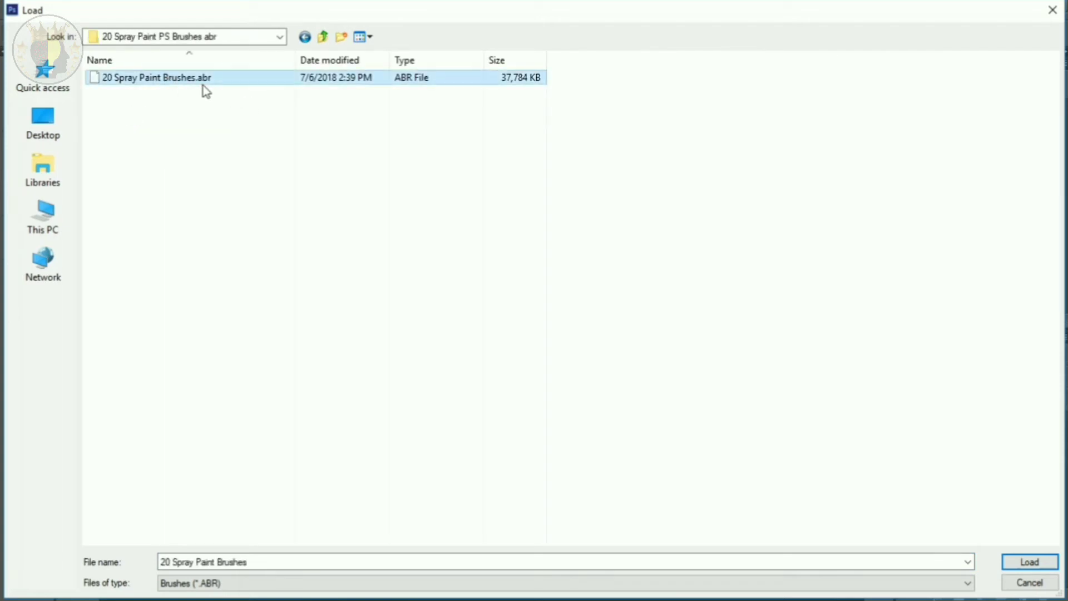
left_click(1046, 561)
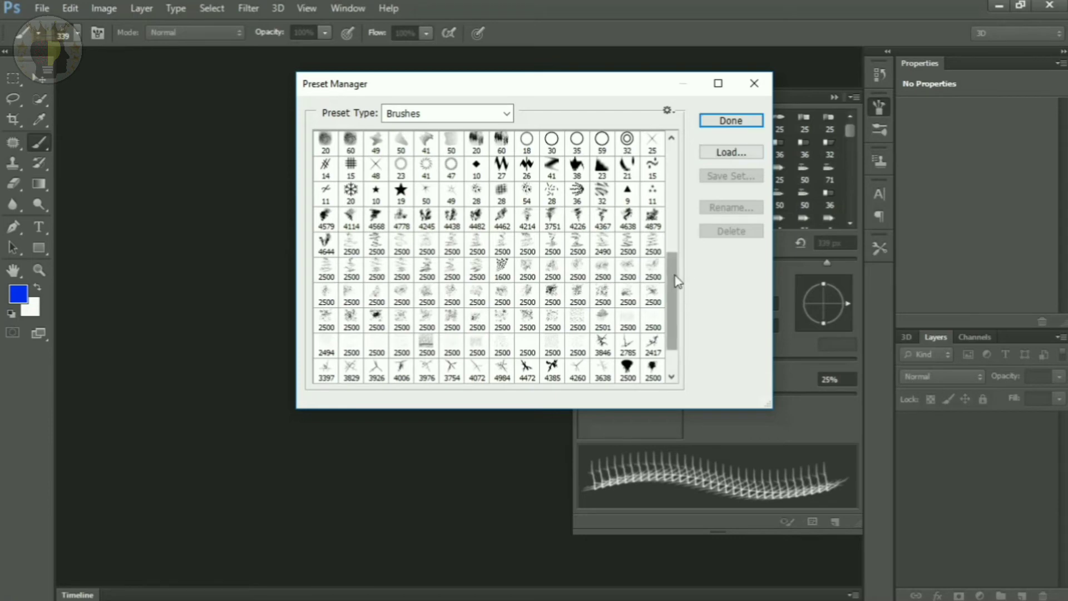
Check the new spray brushes in the Preset Manager, then close it and the Brush panel.
scroll(675, 336, "down", 1)
scroll(675, 336, "down", 1)
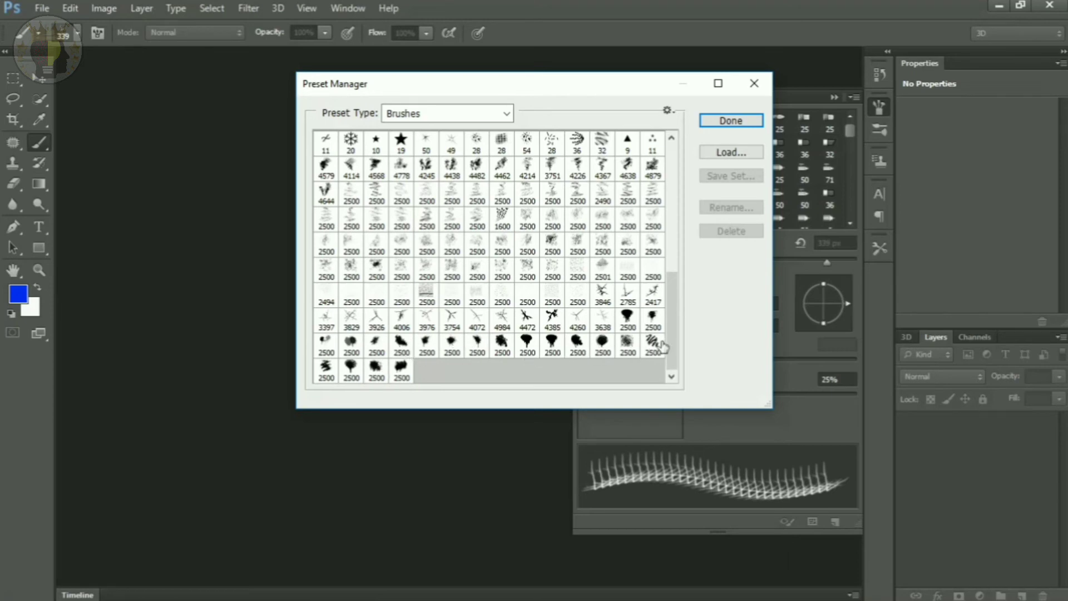
left_click(731, 121)
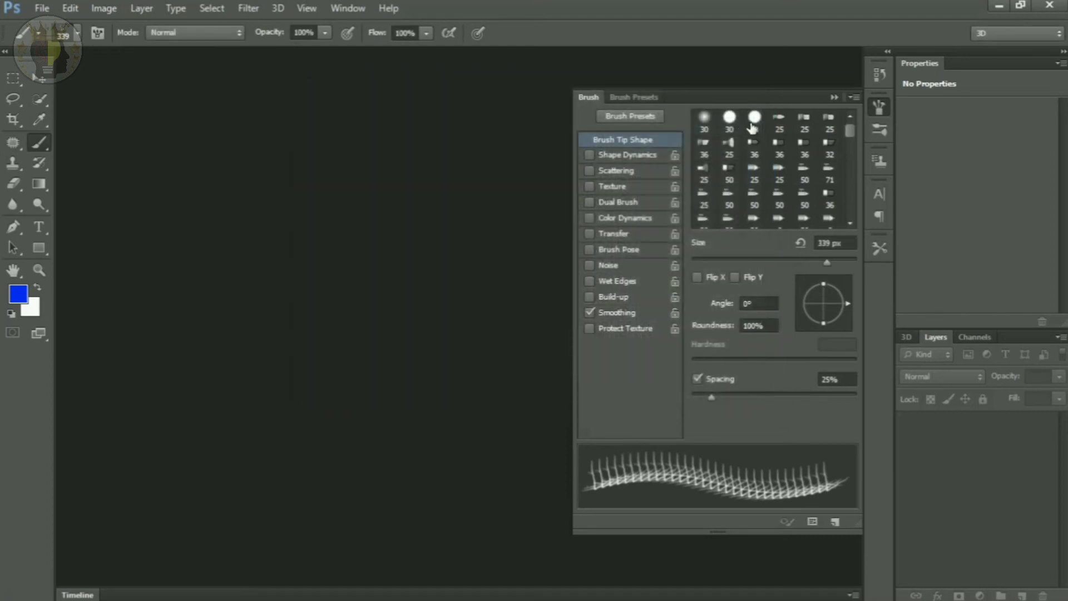
left_click(835, 97)
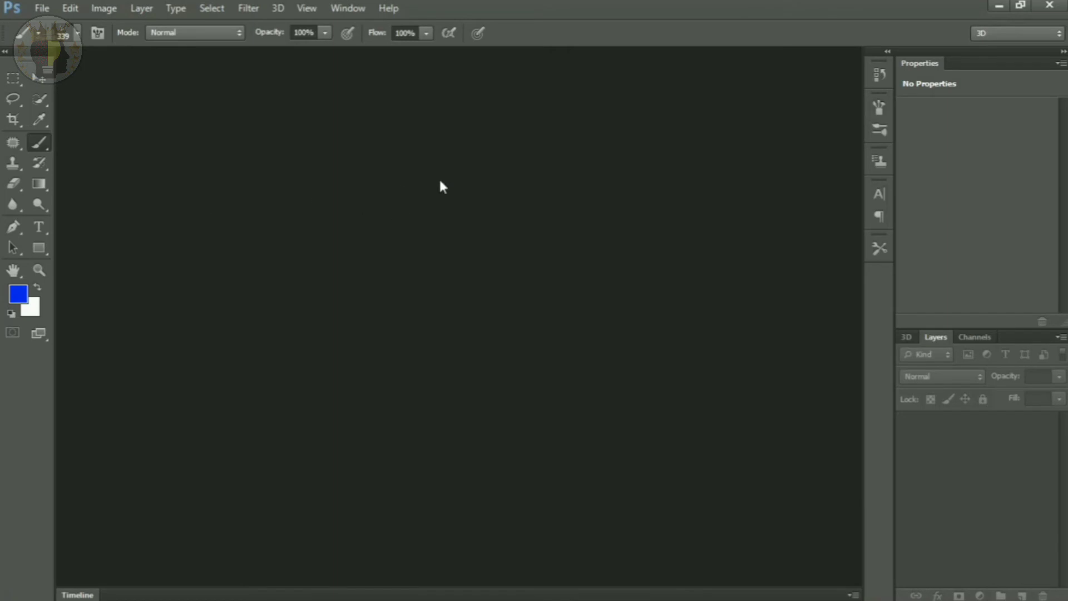
Create a new blank document with the default File > New settings.
left_click(41, 8)
left_click(33, 24)
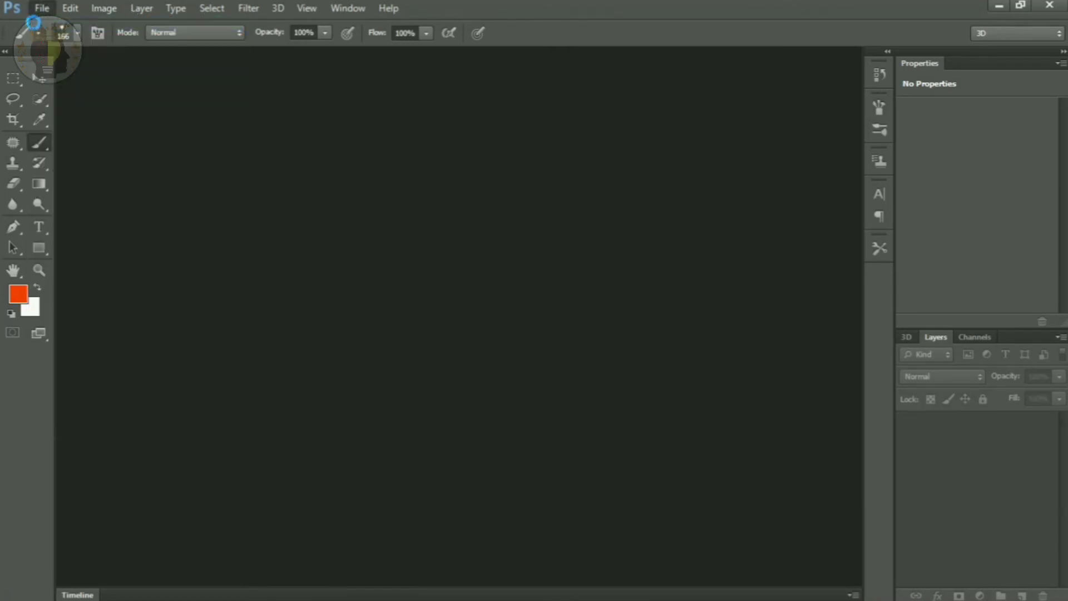
left_click(680, 137)
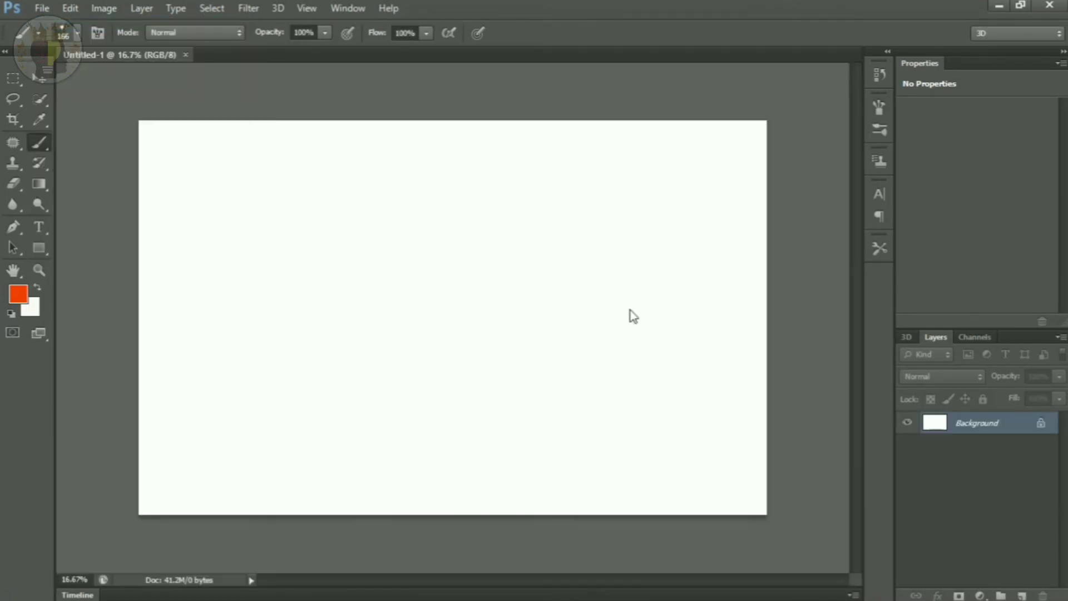
Select the regular Brush tool and choose a 2500 px spray brush from the new set.
right_click(44, 149)
left_click(291, 182)
right_click(300, 174)
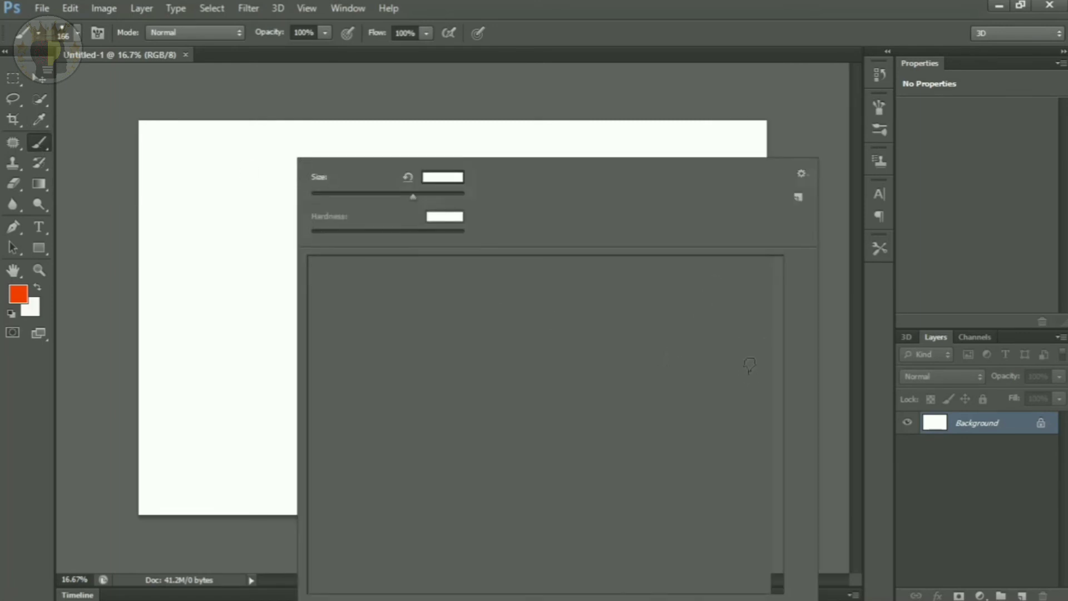
scroll(762, 489, "down", 3)
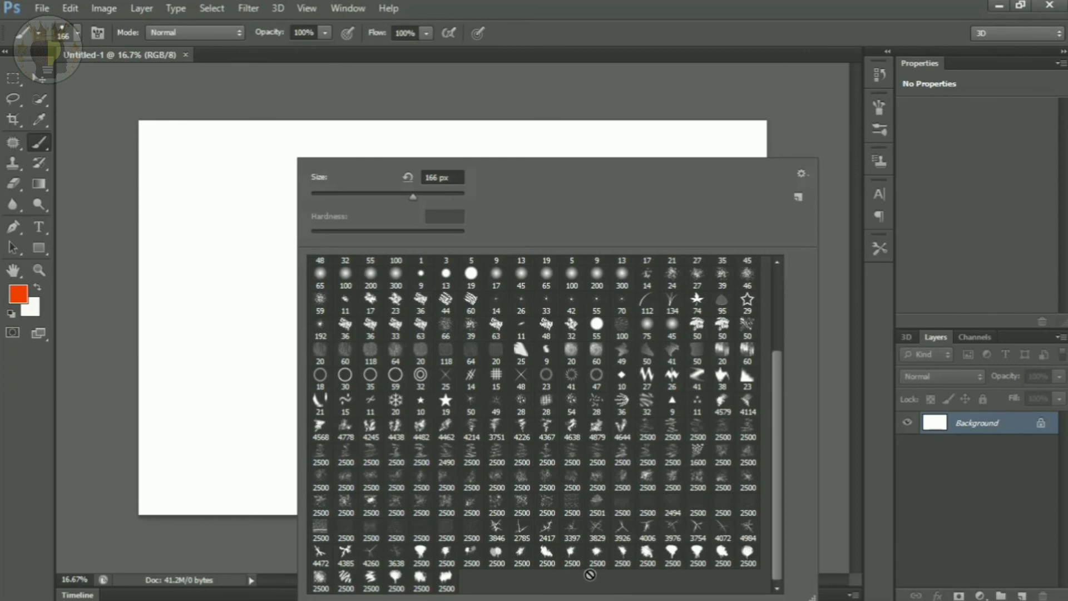
left_click(649, 555)
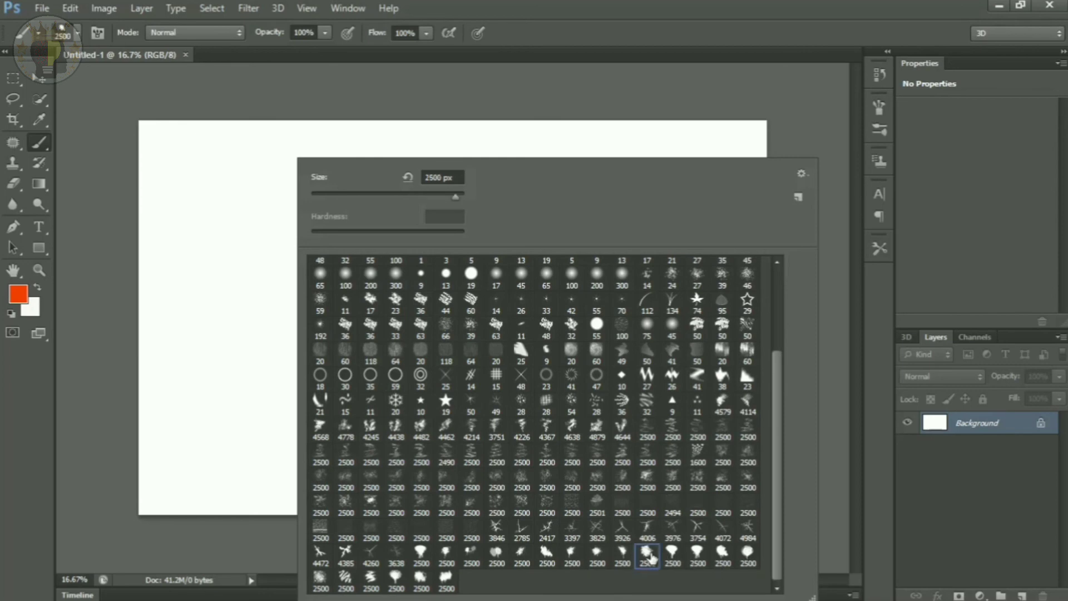
double_click(650, 554)
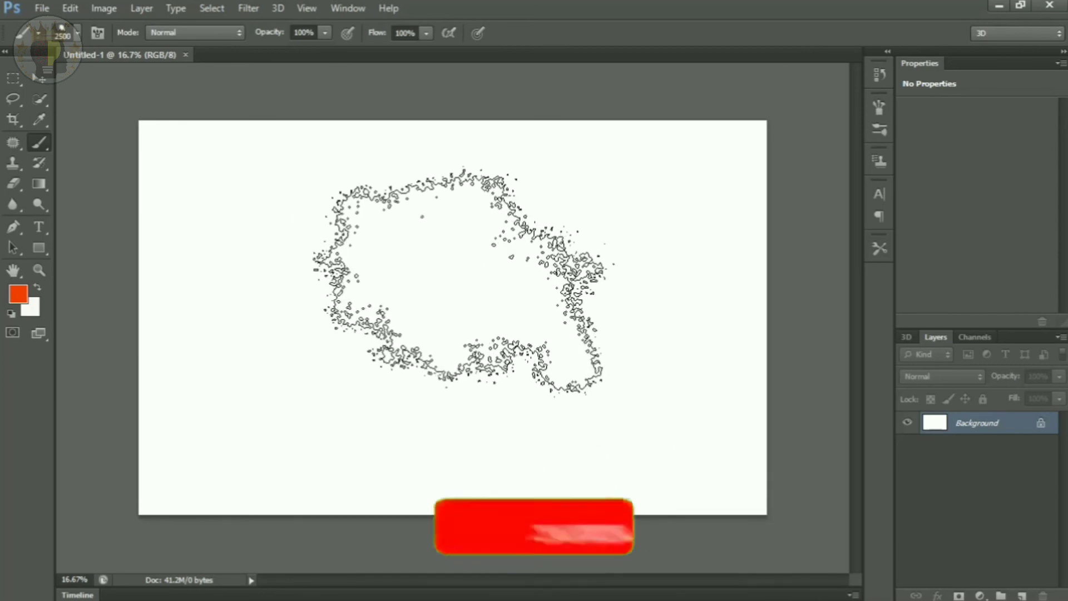
Stamp an orange splatter at centre, then orange dripping splatters on the left and right.
left_click(459, 281)
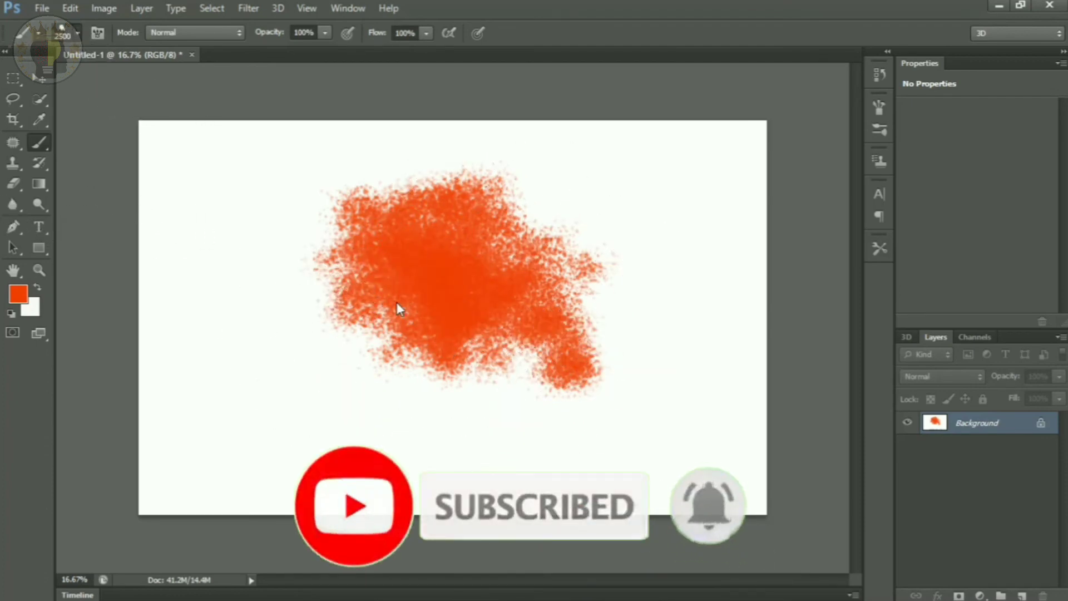
right_click(239, 71)
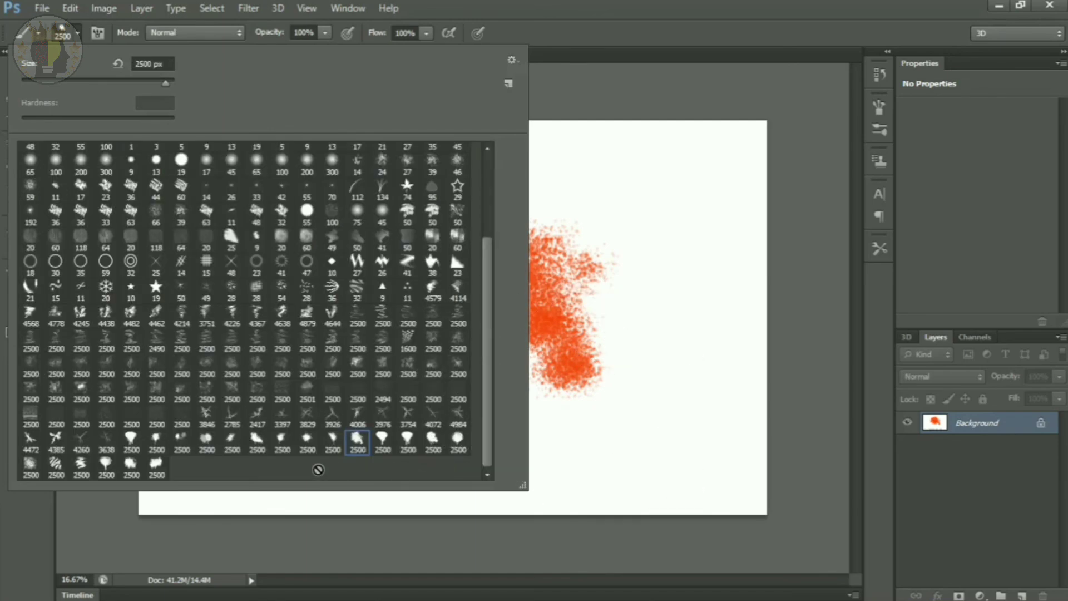
double_click(328, 449)
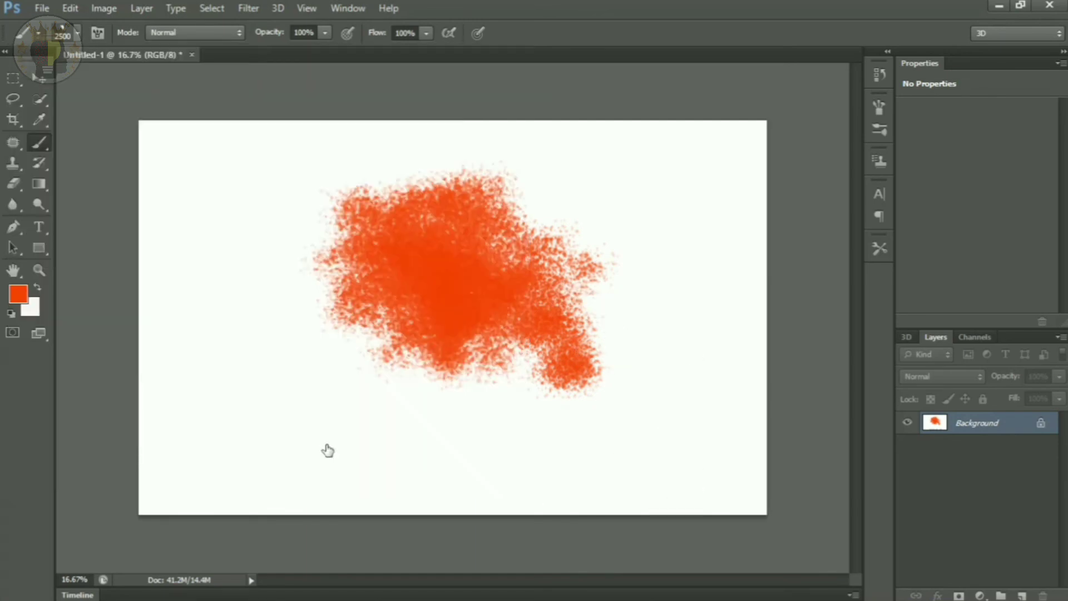
left_click(261, 361)
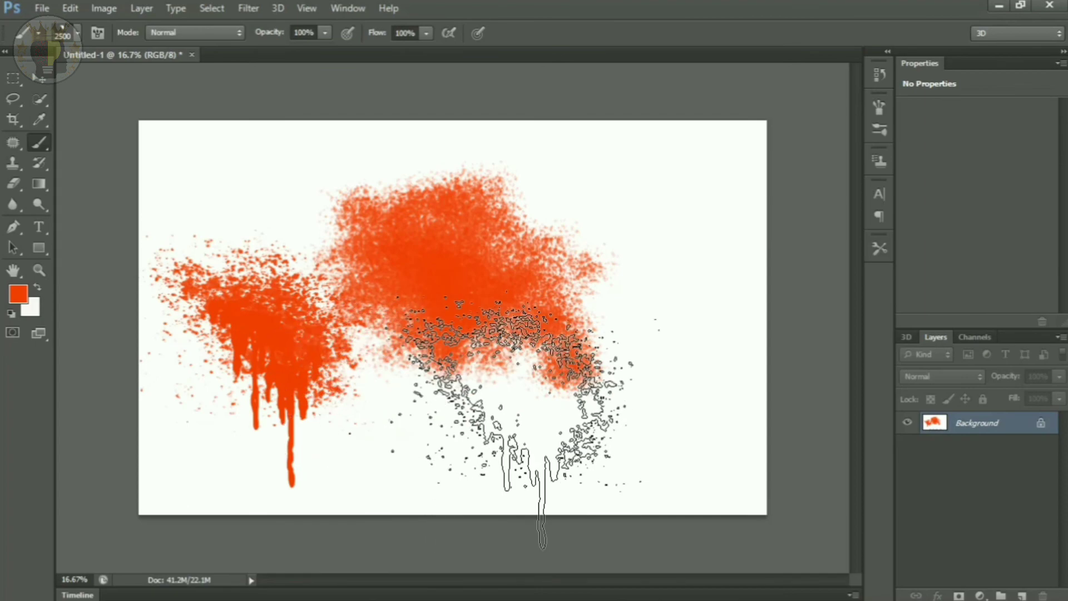
left_click(621, 287)
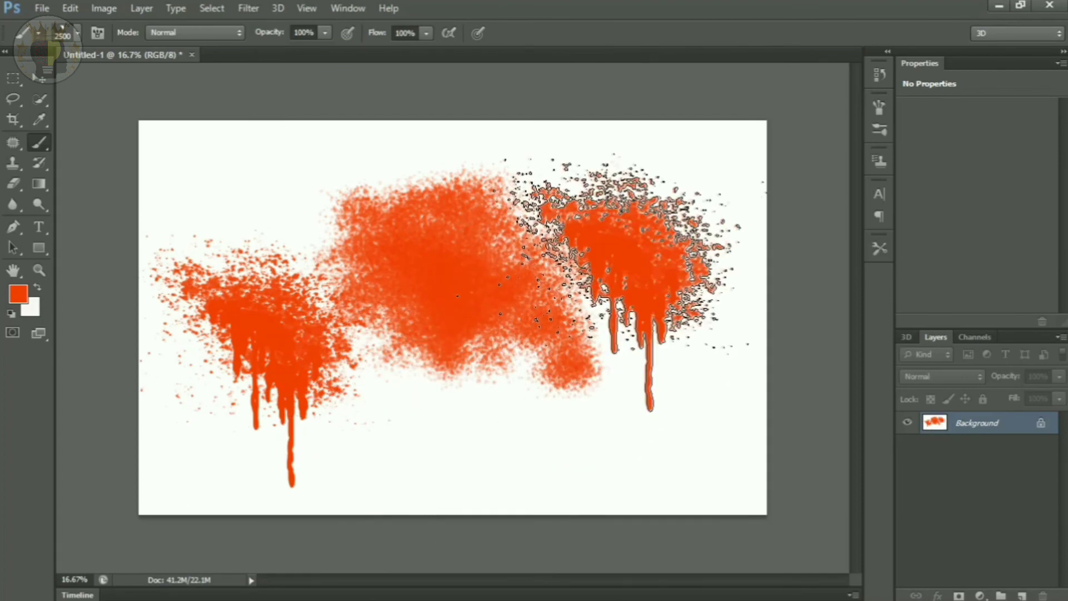
Change the paint colour to purple and stamp two purple dripping splatters mid-canvas.
left_click(19, 293)
left_click(513, 299)
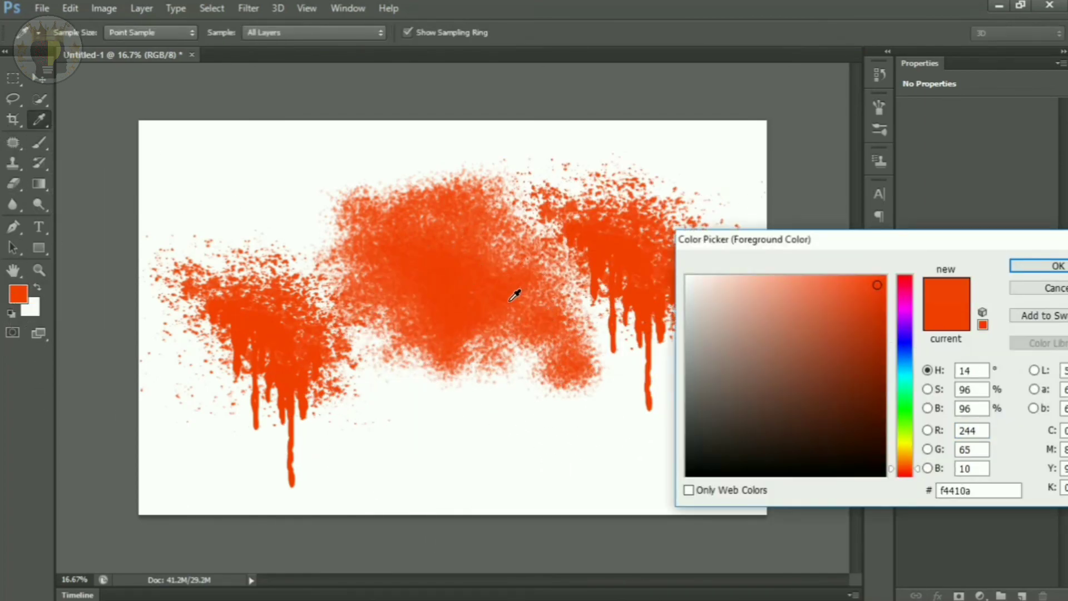
left_click(907, 333)
left_click(1038, 266)
key("b")
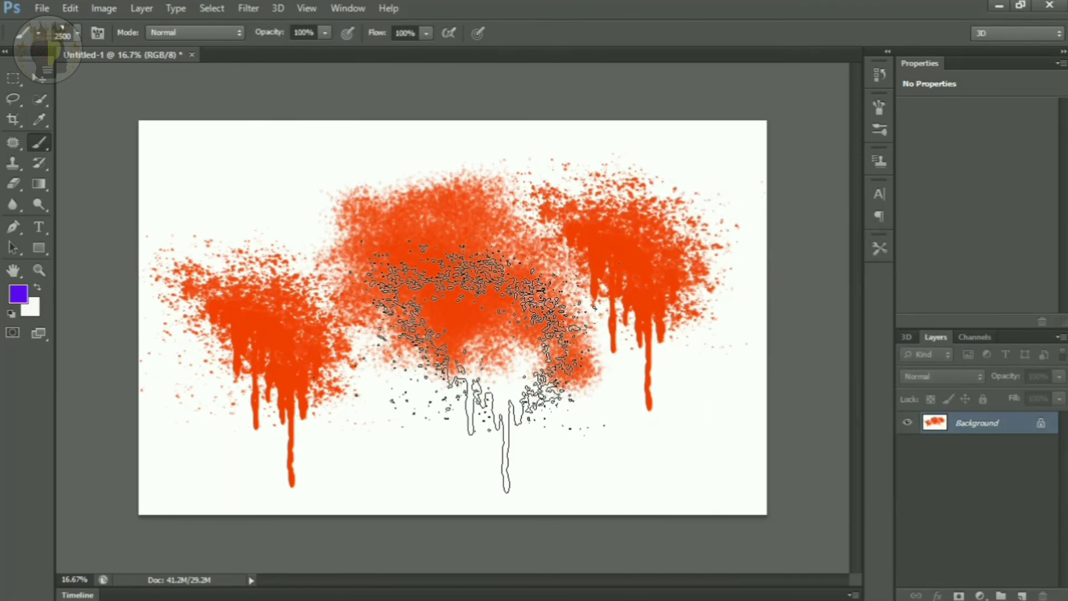
left_click(481, 365)
left_click(373, 292)
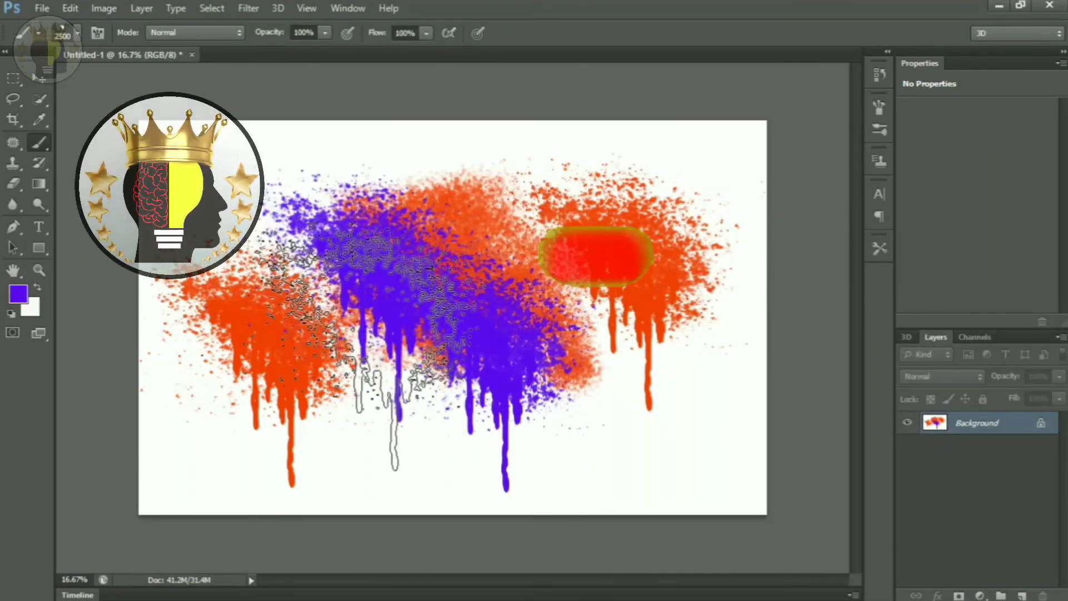